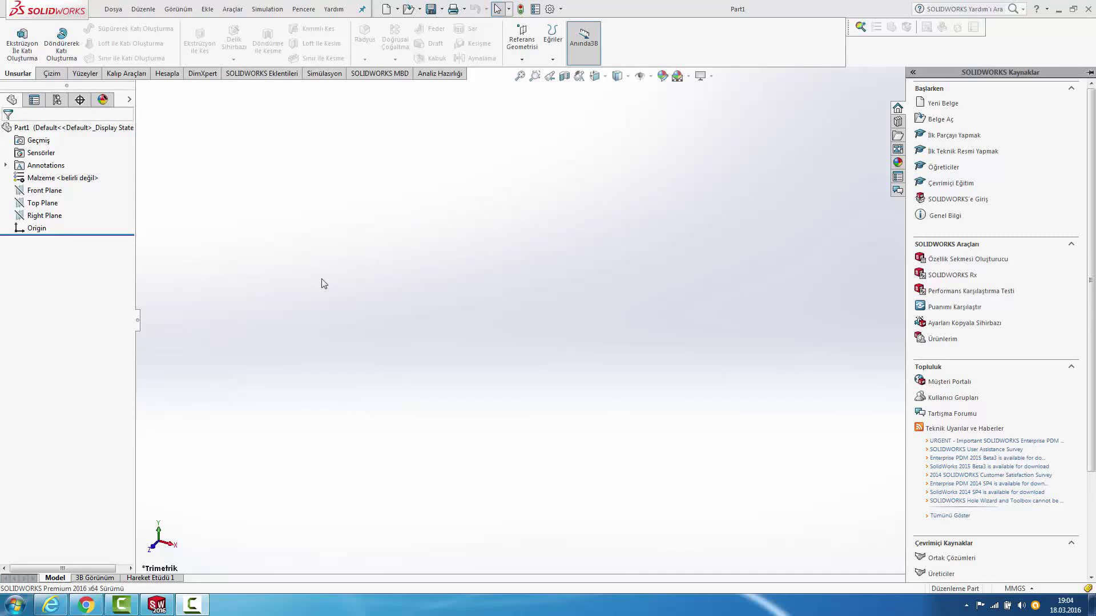
Step: Start a sketch on the Front Plane and delete a misplaced first circle
left_click(52, 73)
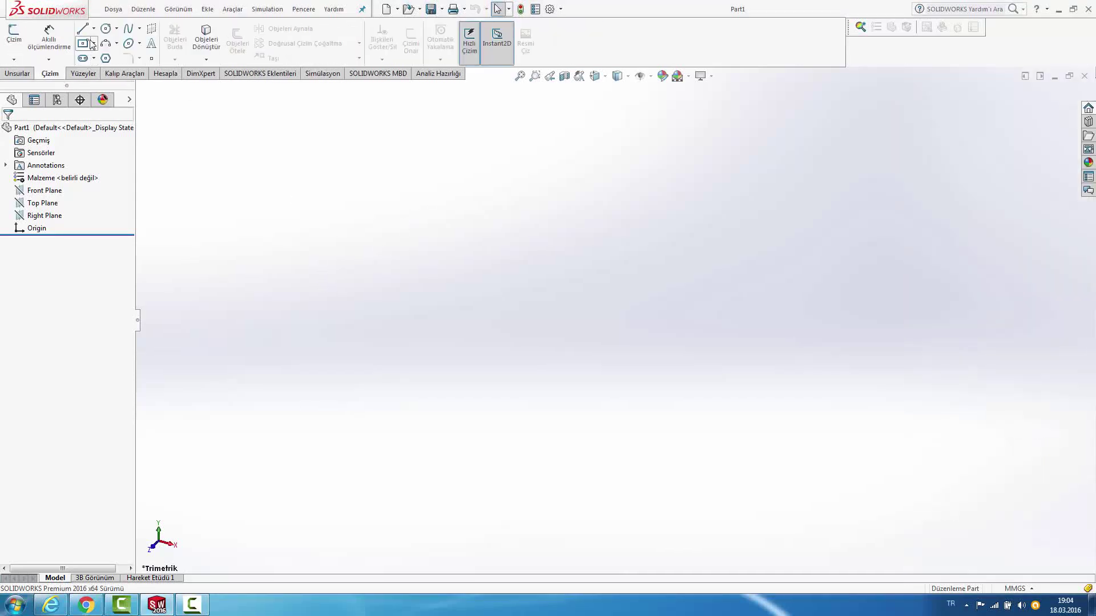
left_click(106, 28)
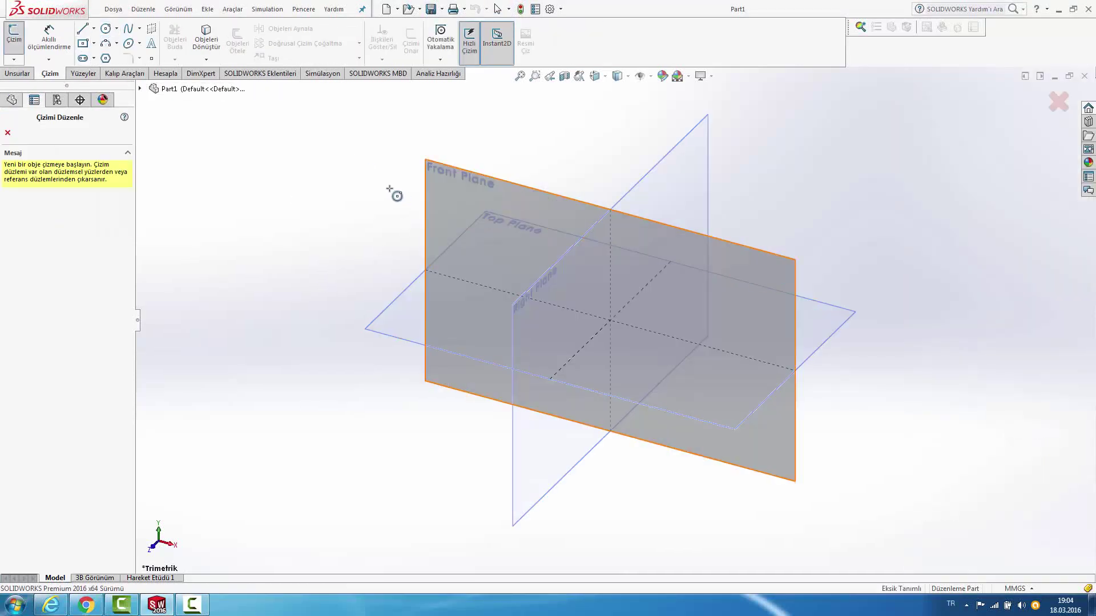
left_click(497, 199)
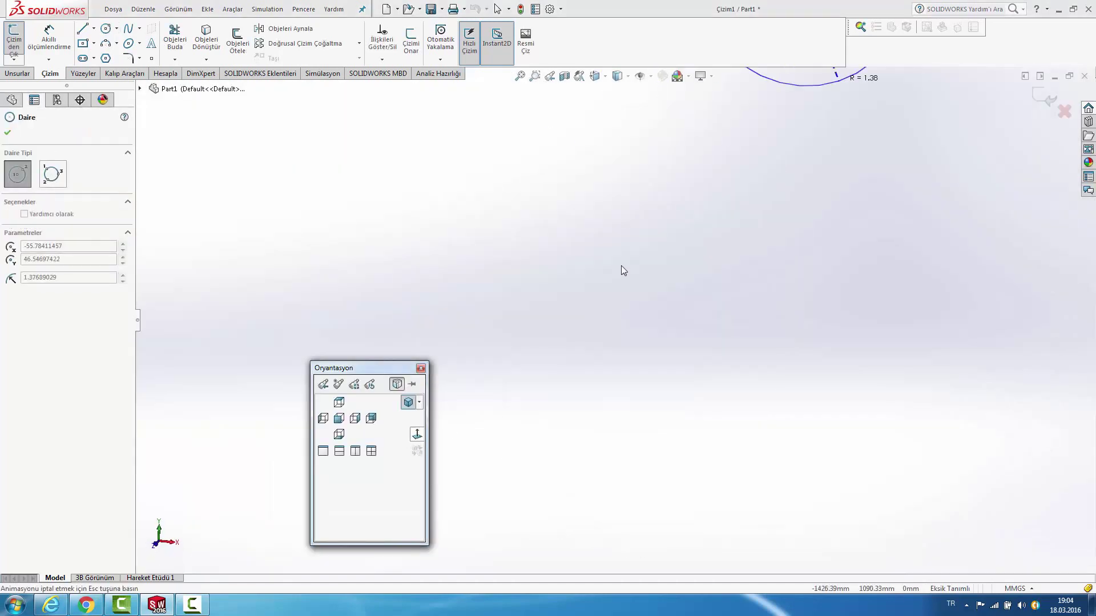
left_click(656, 265)
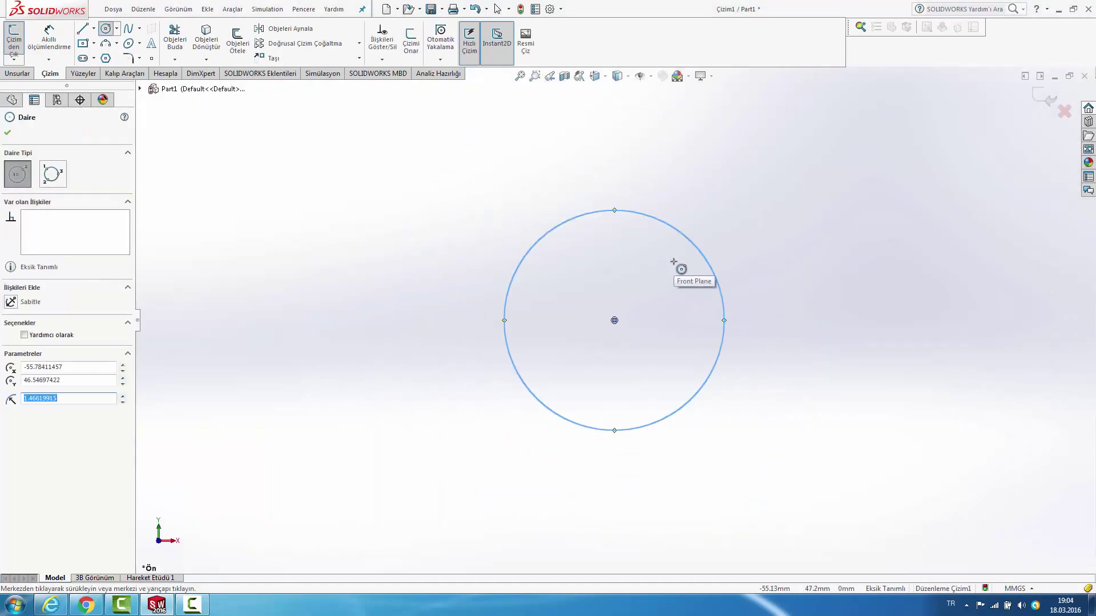
key("Escape")
left_click_drag(489, 175, 753, 472)
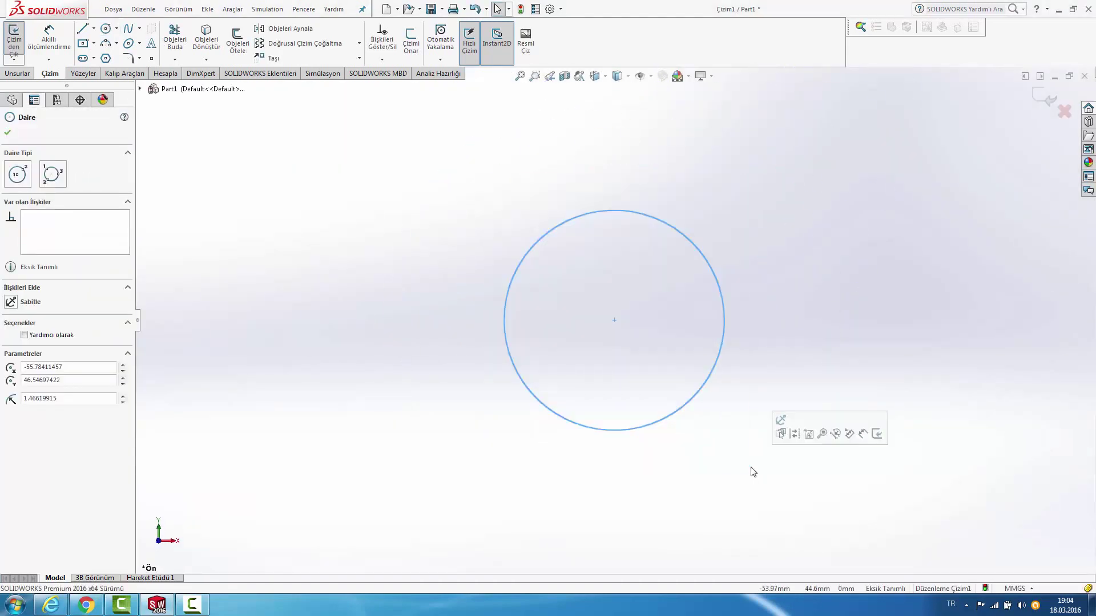
key("Delete")
key("f")
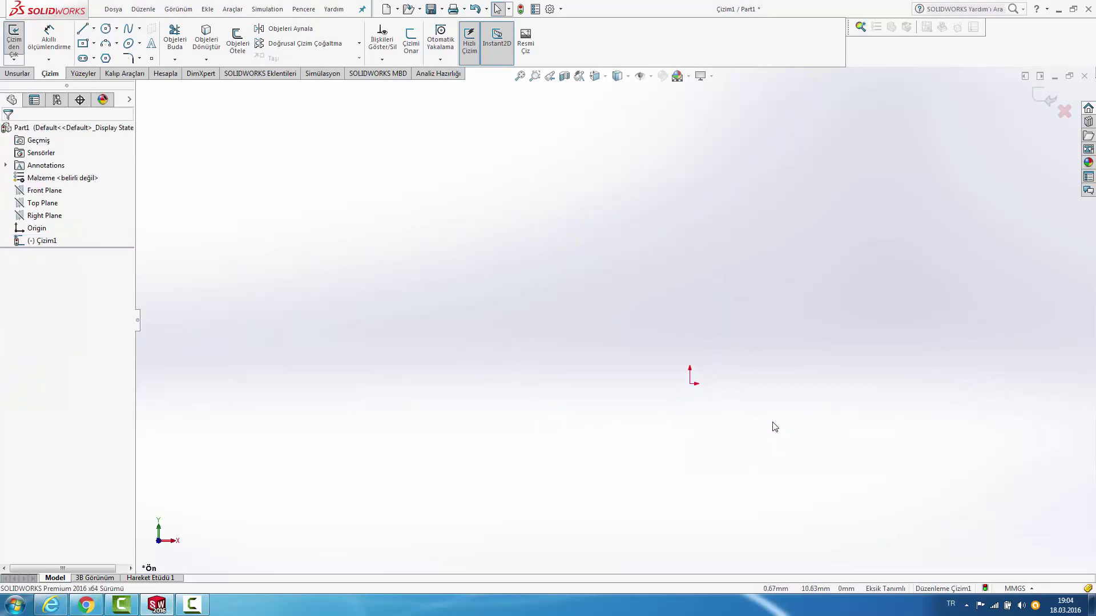
Step: Draw a circle centred on the origin and dimension its diameter to 18 mm
left_click(106, 29)
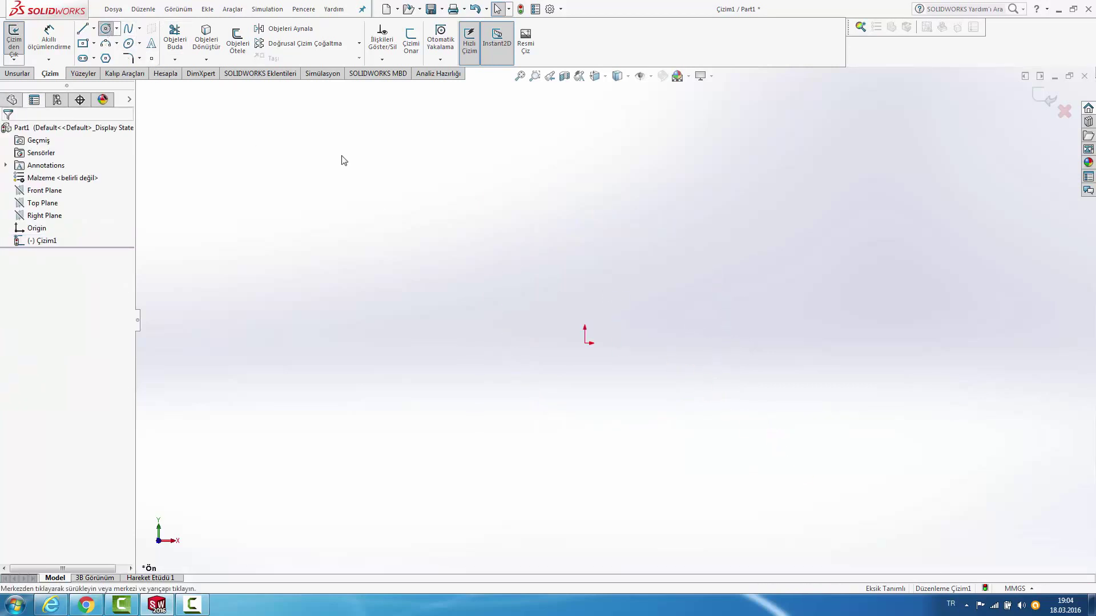
left_click(585, 342)
left_click(630, 293)
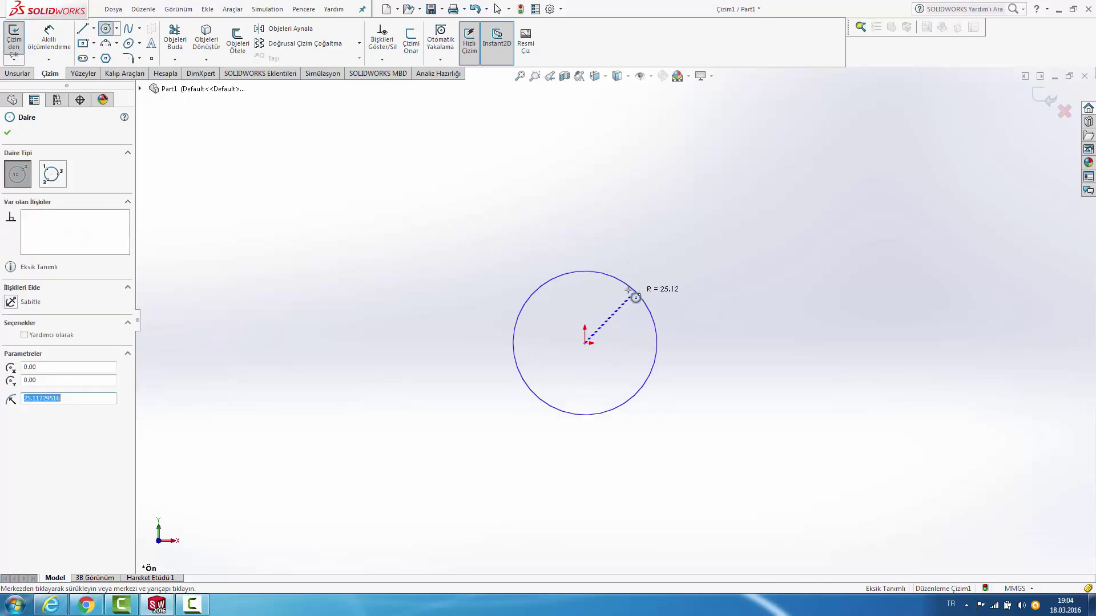
key("d")
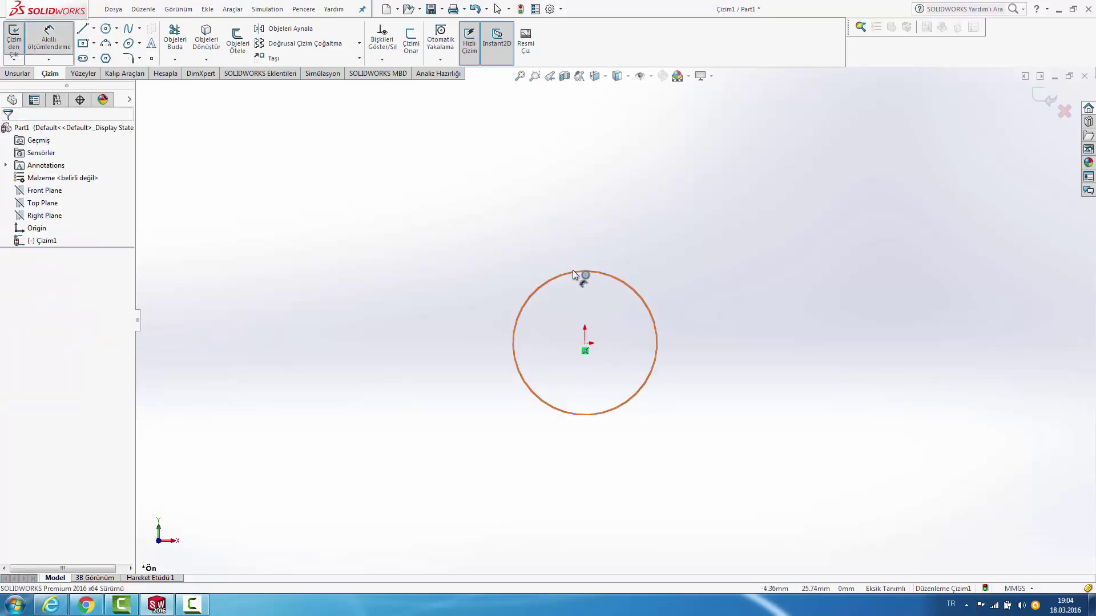
left_click(573, 270)
left_click(448, 277)
type("1")
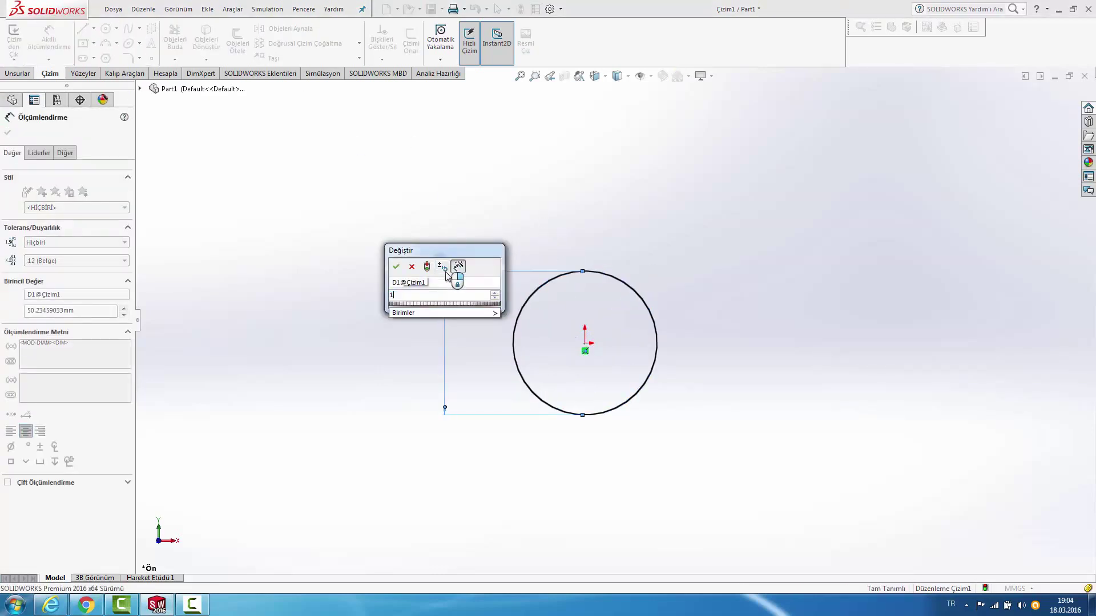
type("8")
key("Return")
left_click(161, 168)
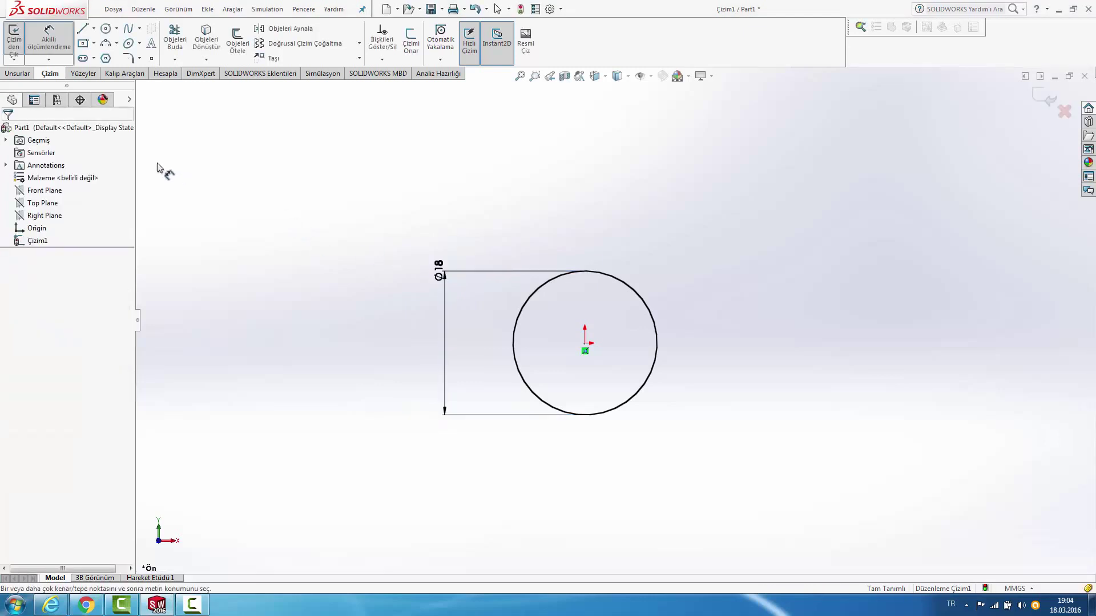
left_click(17, 73)
Step: Extrude the Ø18 circle 100 mm into a cylinder and select its end face
left_click(34, 60)
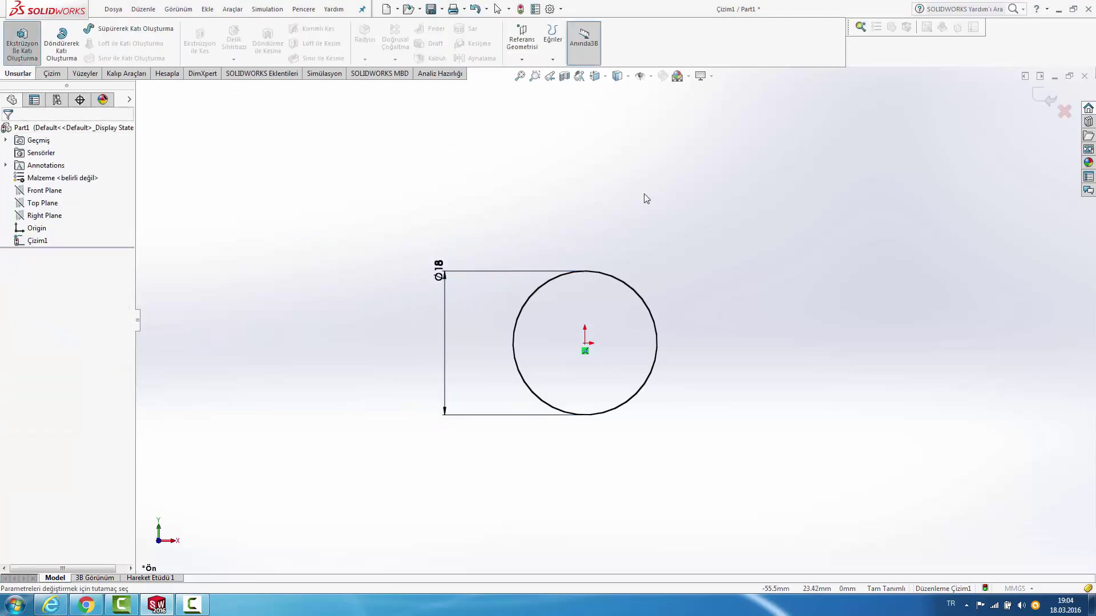
type("100")
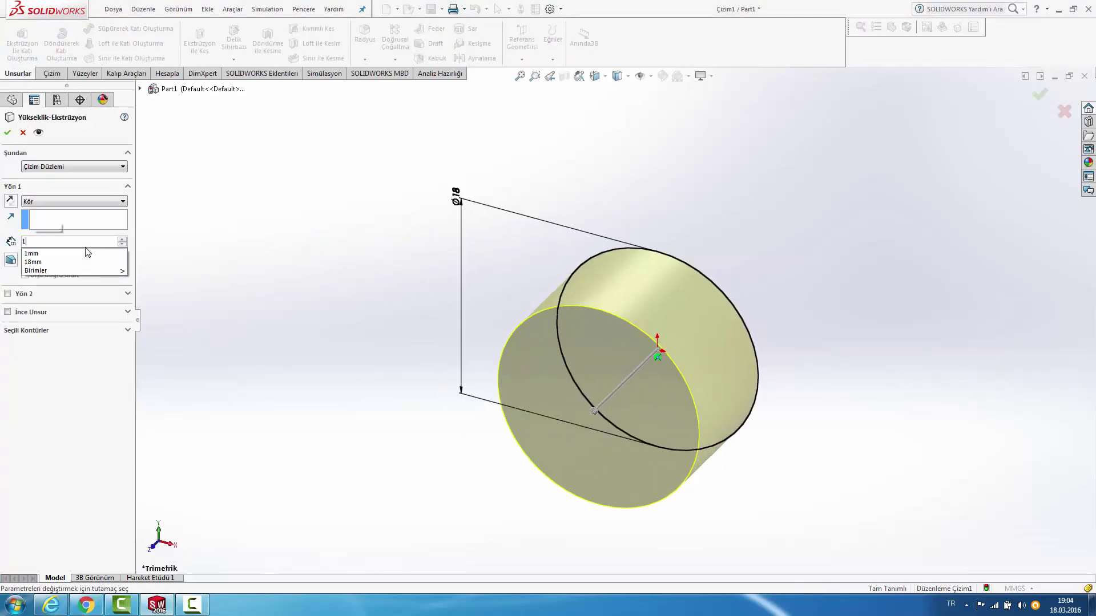
key("Return")
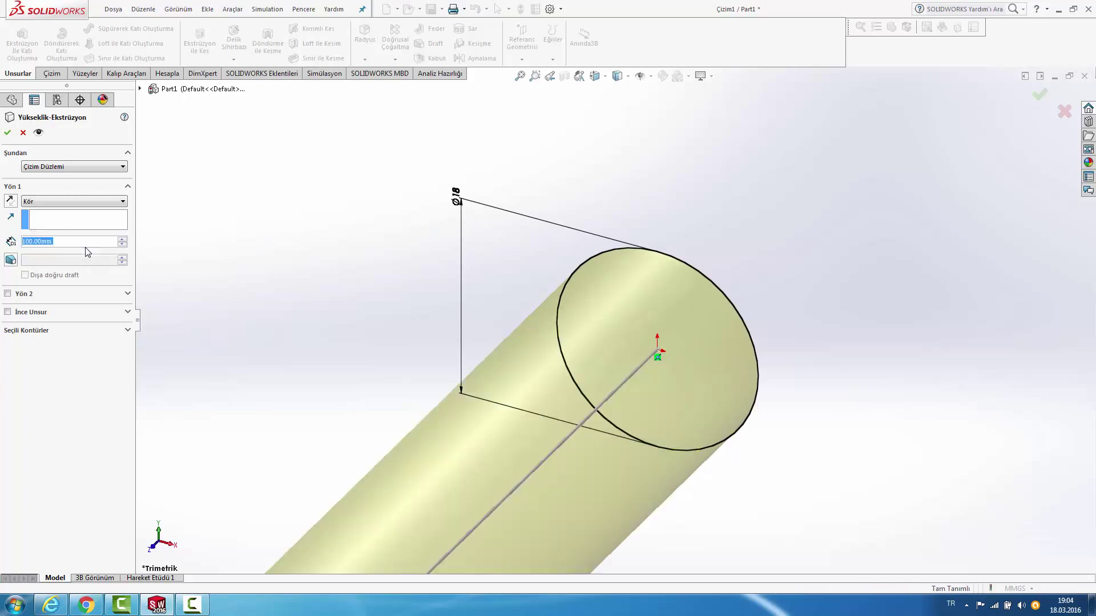
key("Return")
scroll(785, 245, "up", 3)
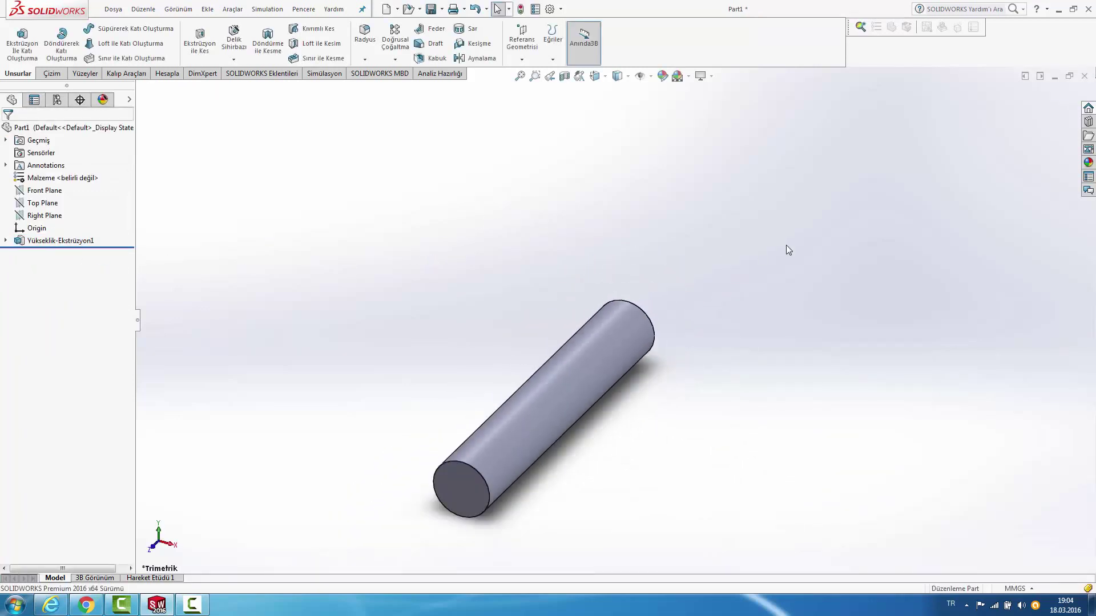
middle_click_drag(786, 245, 650, 311)
left_click(639, 316)
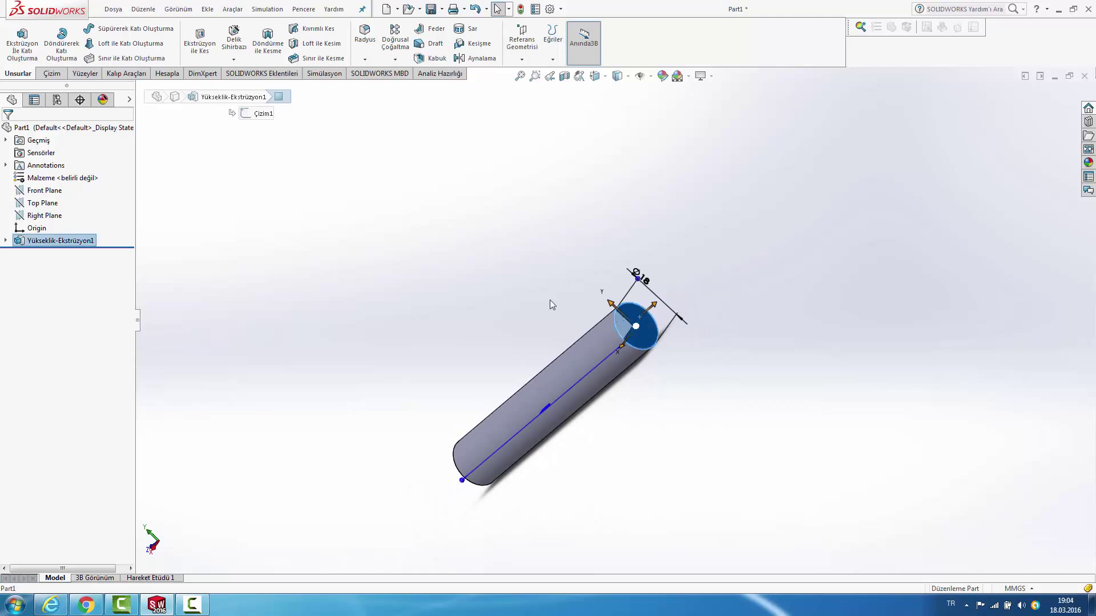
Step: On the cylinder's end face, viewed Normal To, draw a hexagon centred on the origin
left_click(59, 74)
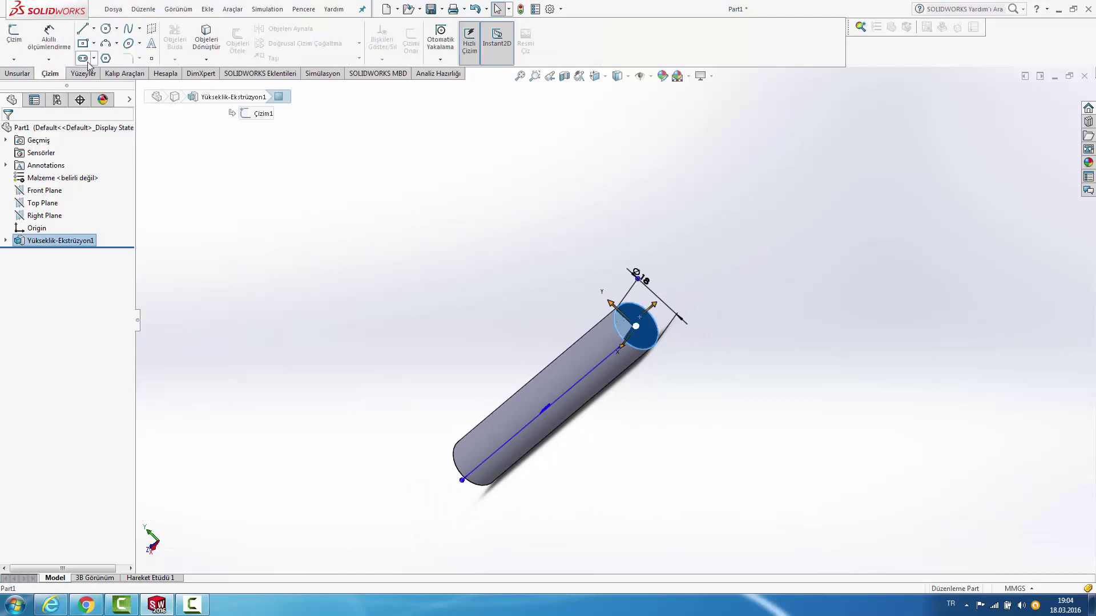
left_click(106, 59)
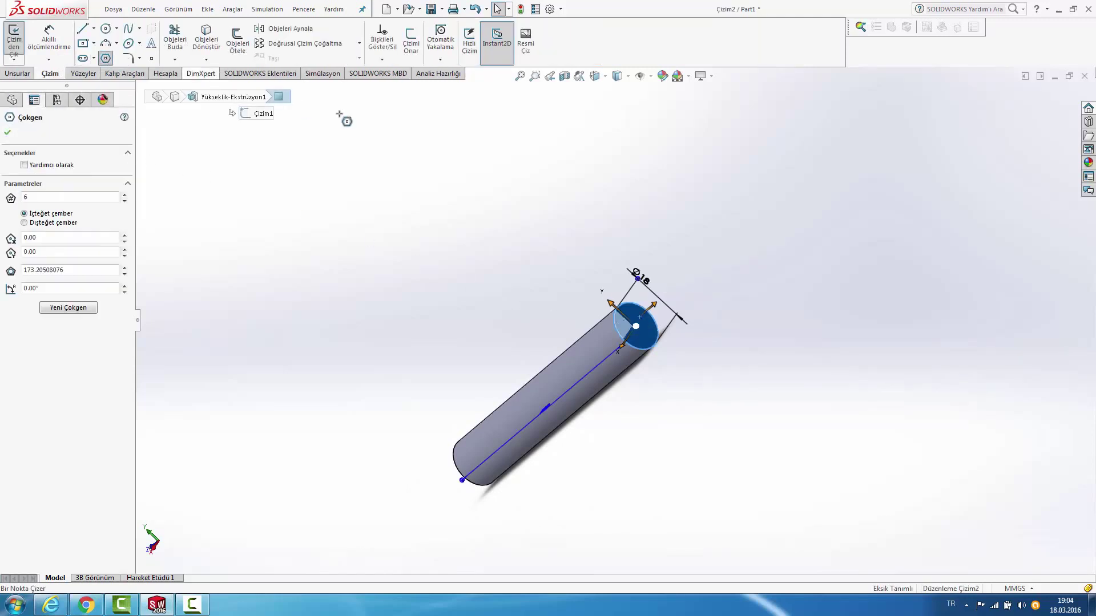
left_click_drag(636, 322, 454, 163)
key("space")
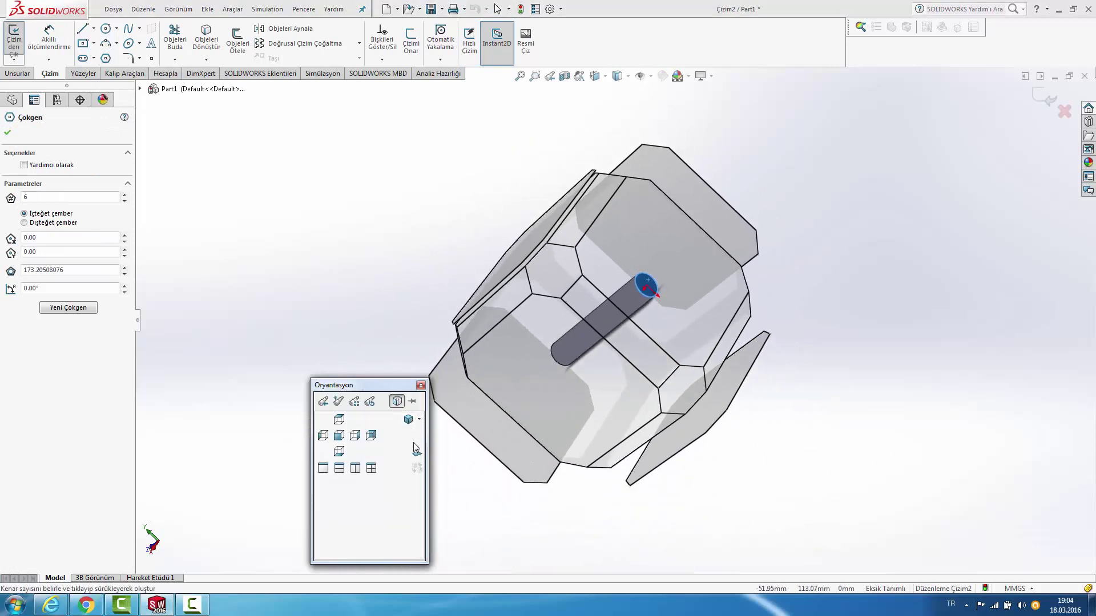
left_click(410, 419)
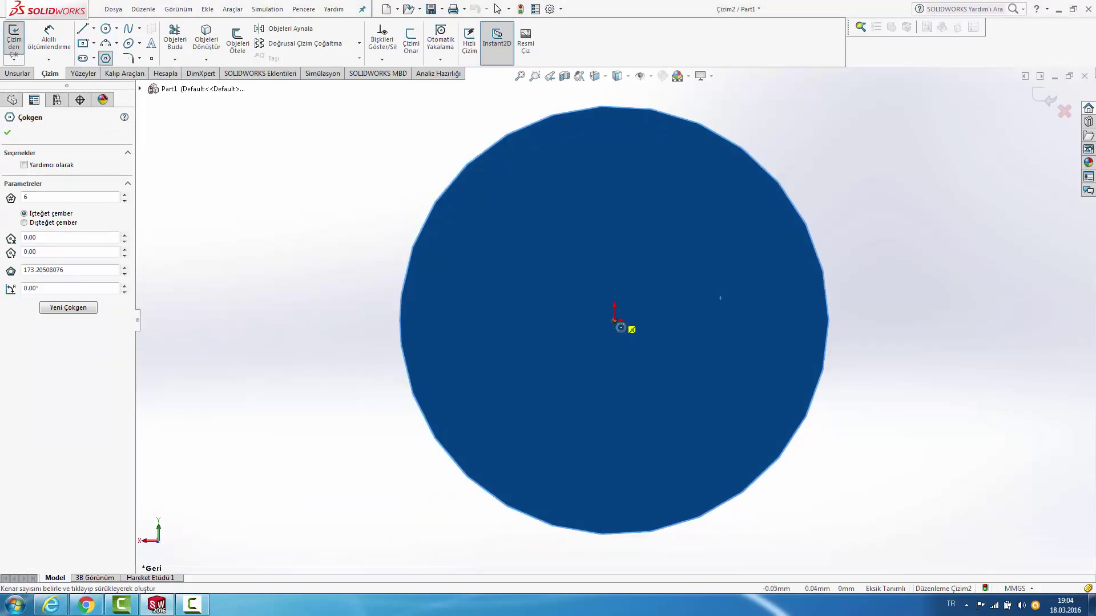
left_click_drag(613, 321, 612, 170)
scroll(613, 320, "up", 3)
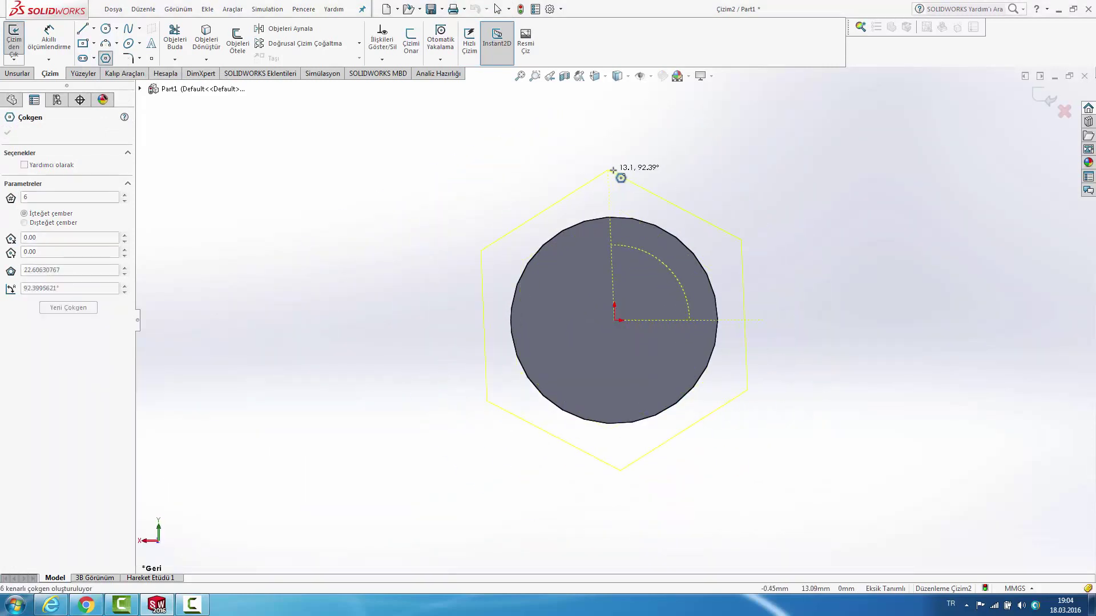
left_click(613, 170)
left_click(49, 40)
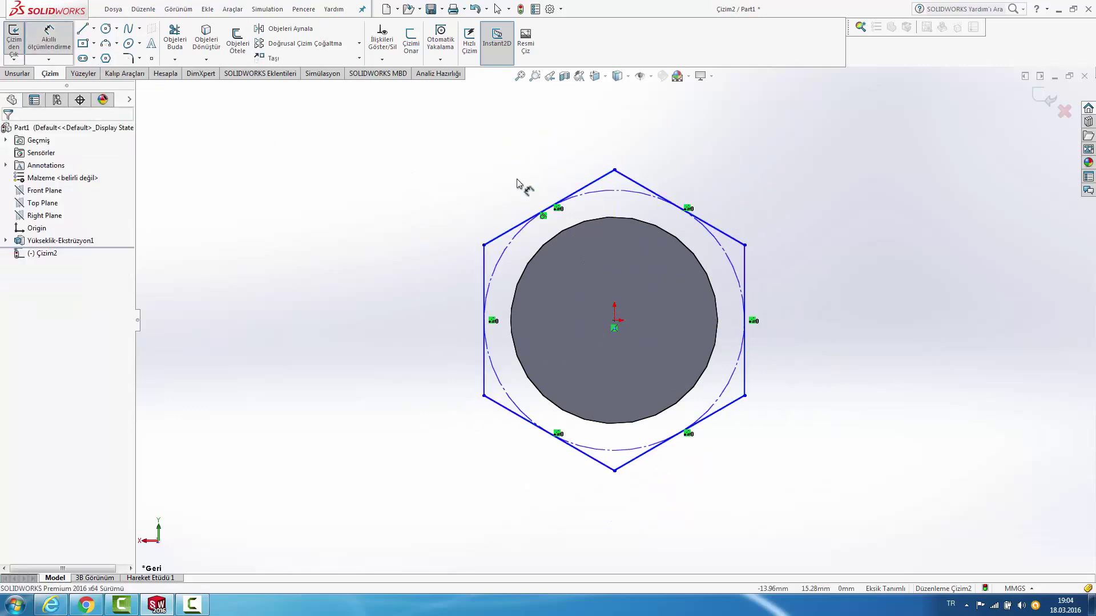
left_click(73, 600)
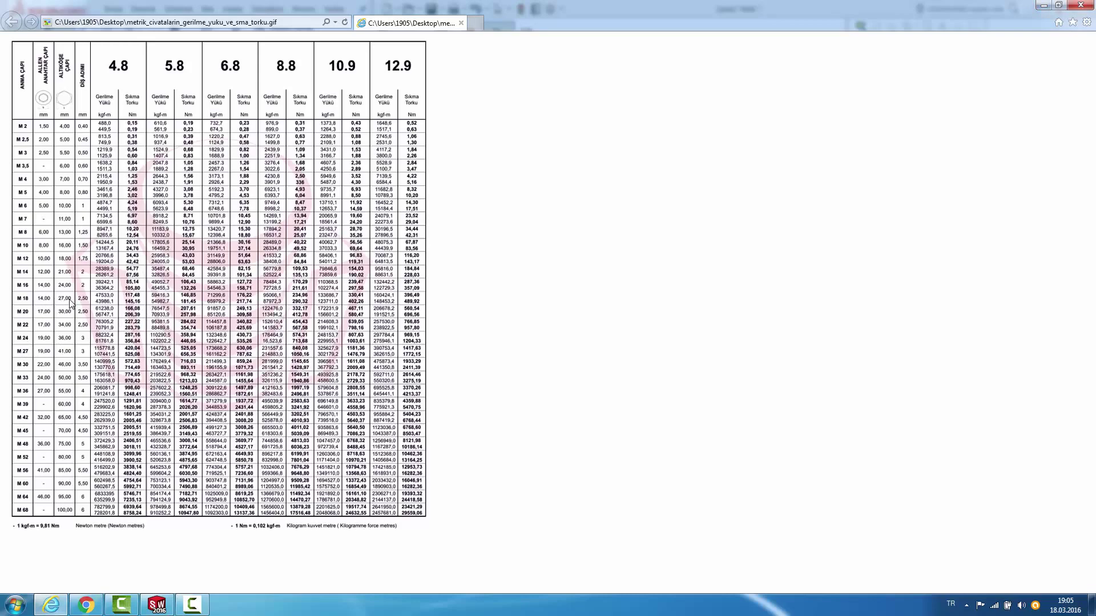
Step: Dimension the hexagon's inscribed circle to 27 mm across flats
left_click(1041, 6)
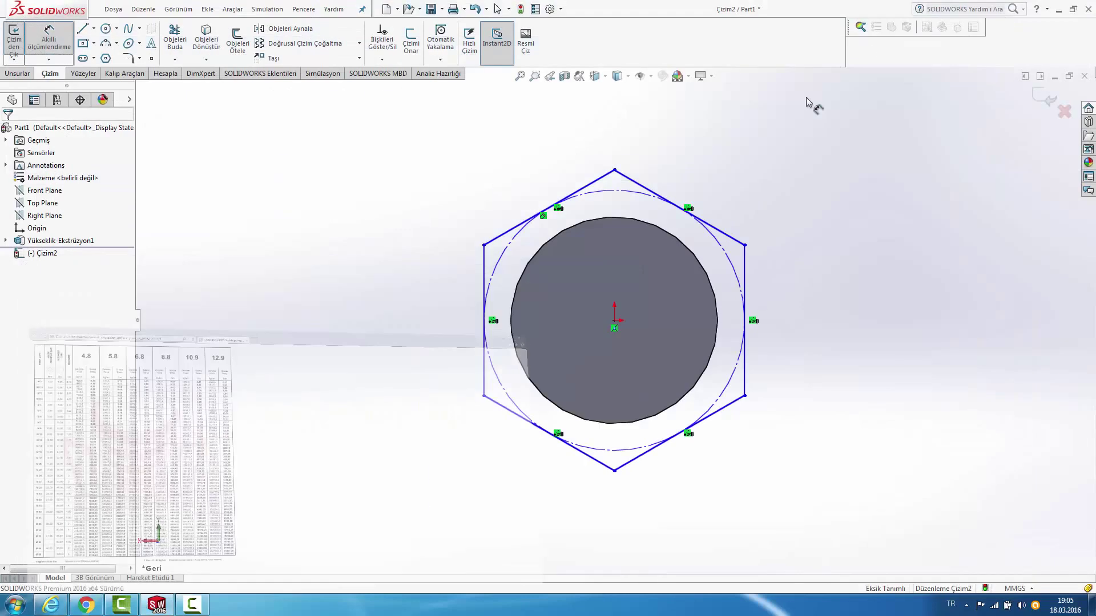
left_click(714, 245)
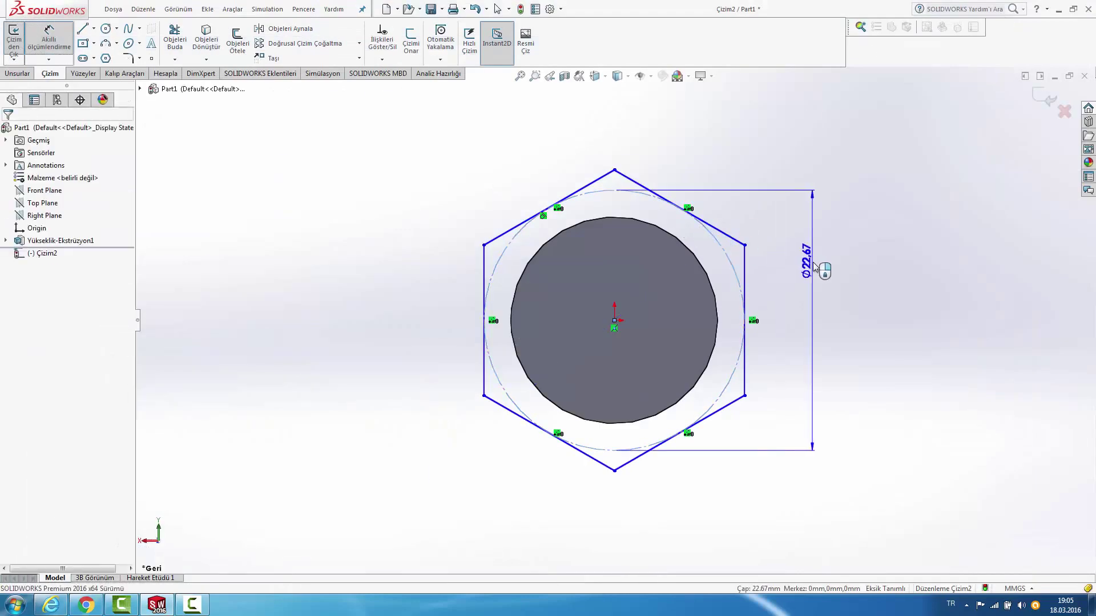
left_click(812, 260)
type("27")
key("Return")
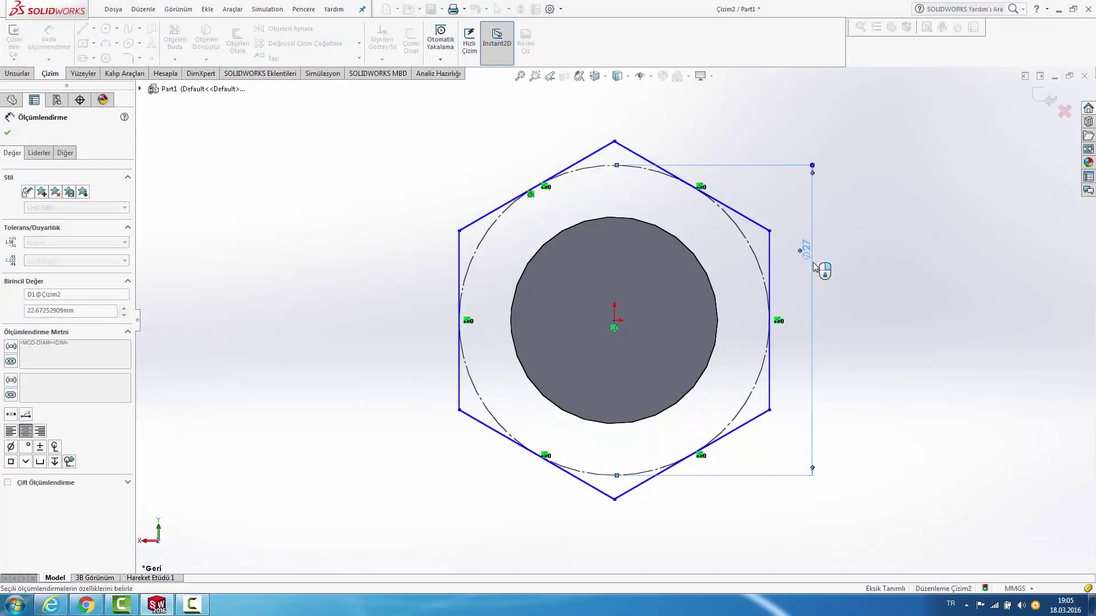
key("Escape")
mouse_move(950, 300)
middle_mouse_down()
mouse_move(850, 303)
mouse_move(628, 262)
middle_mouse_up()
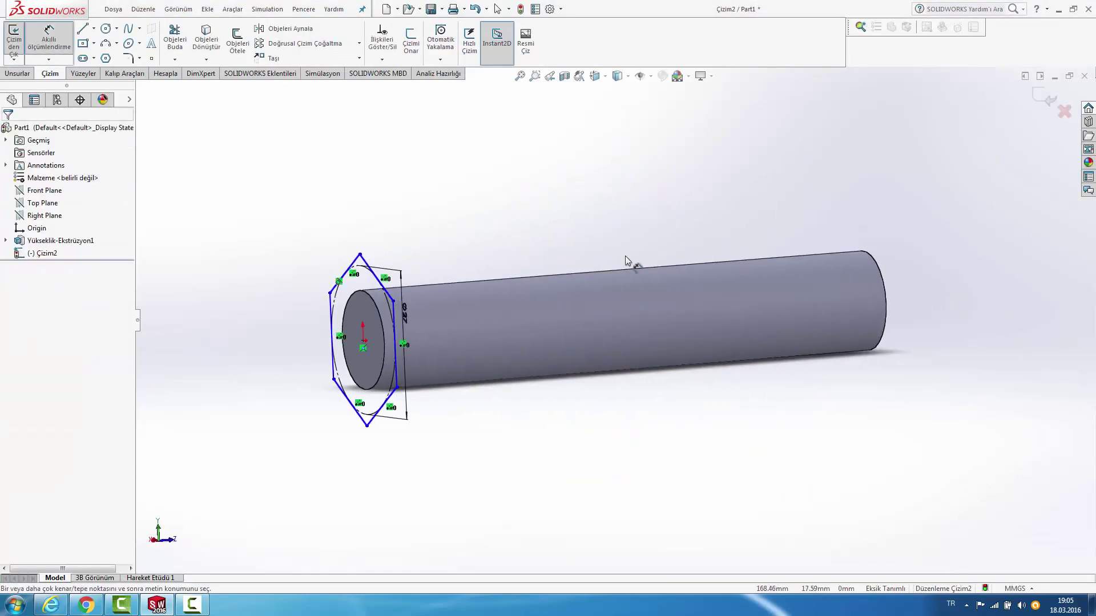
Step: Extrude the hexagon 12 mm to form the bolt's hex head
left_click(17, 73)
left_click(21, 43)
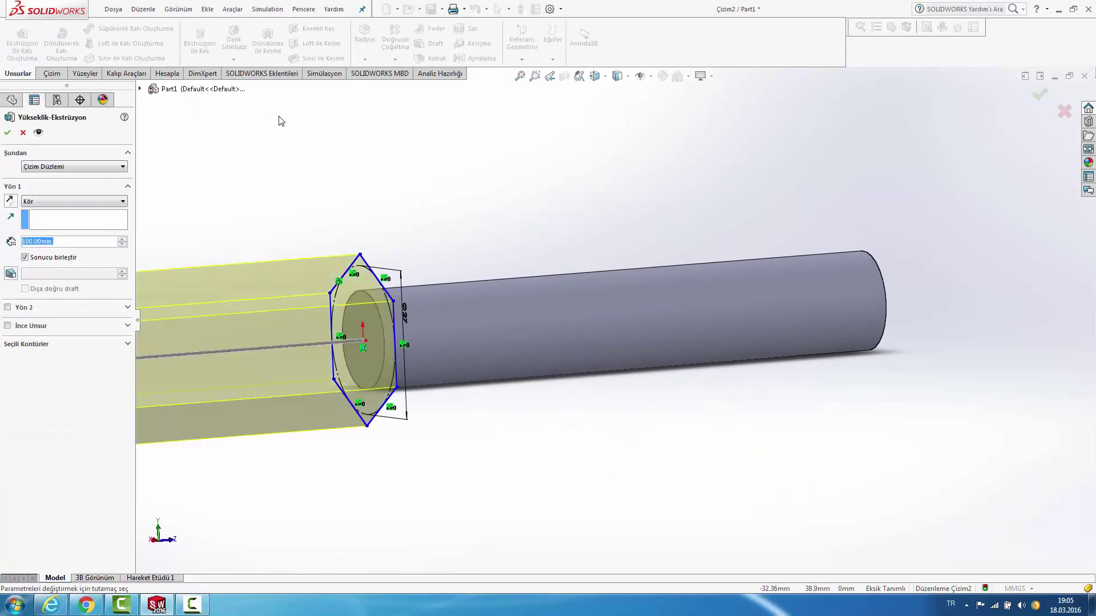
type("12")
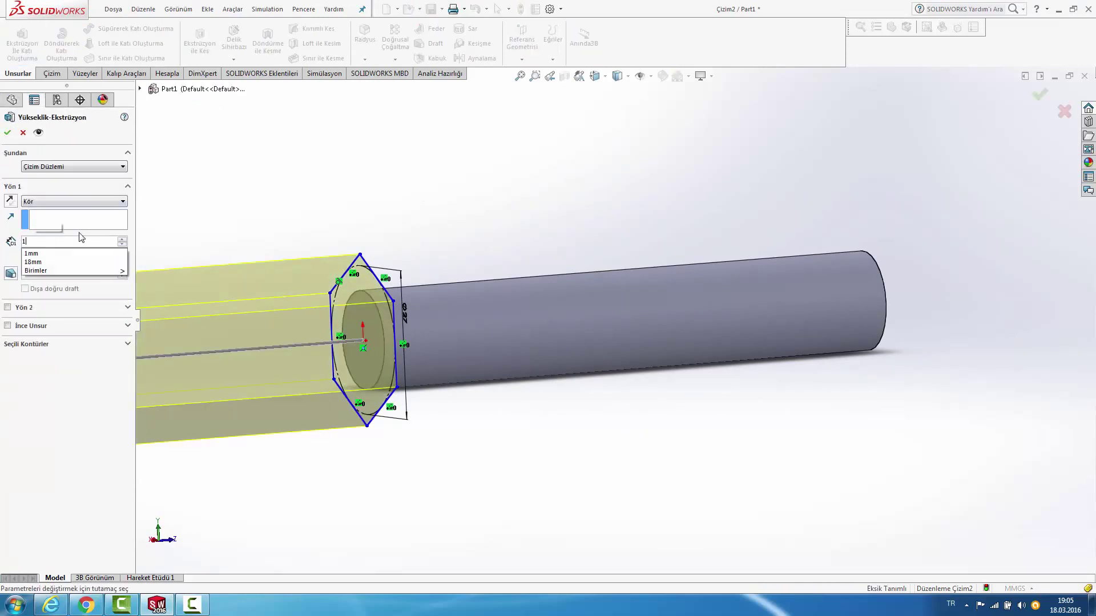
key("Return")
left_click(7, 133)
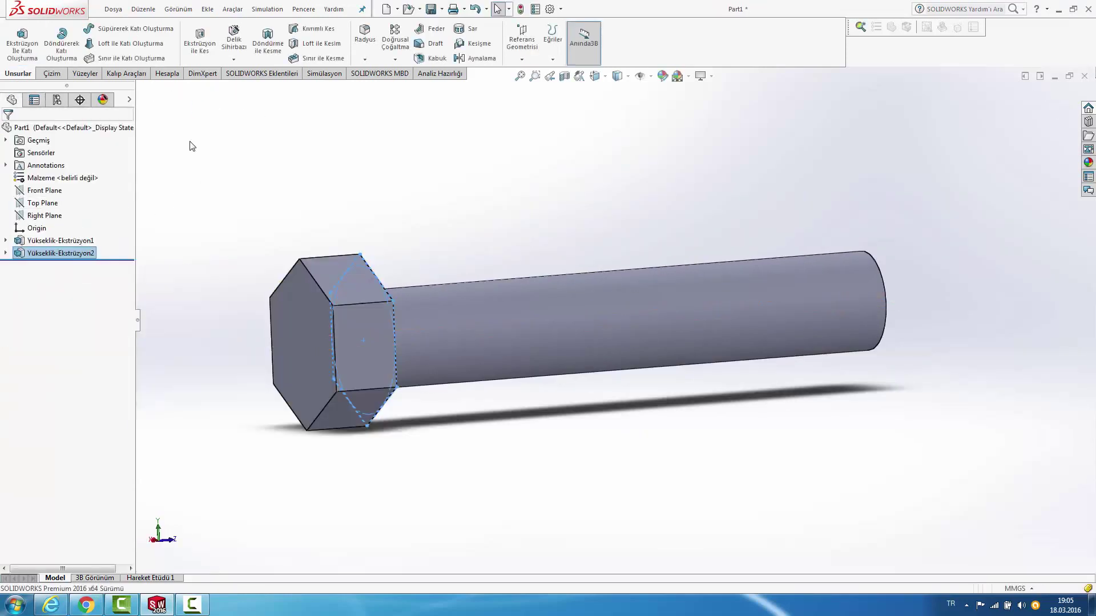
mouse_move(298, 175)
middle_mouse_down()
mouse_move(349, 164)
mouse_move(386, 276)
middle_mouse_up()
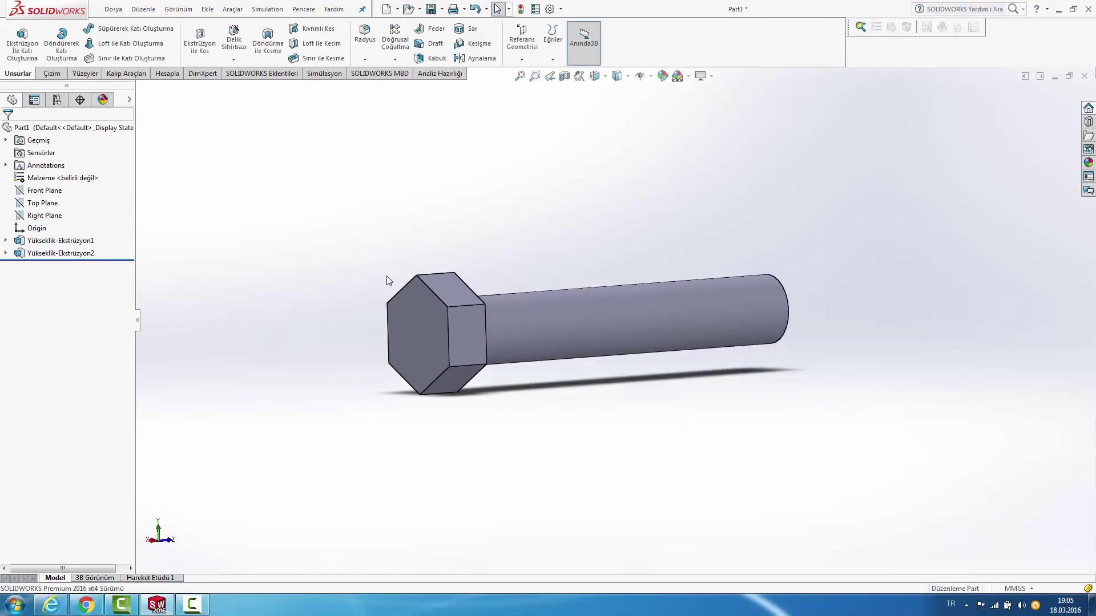
Step: Sketch a 13.50 mm radius circle at the origin on the hex head's end face, then begin an extruded cut
left_click(400, 308)
left_click(51, 73)
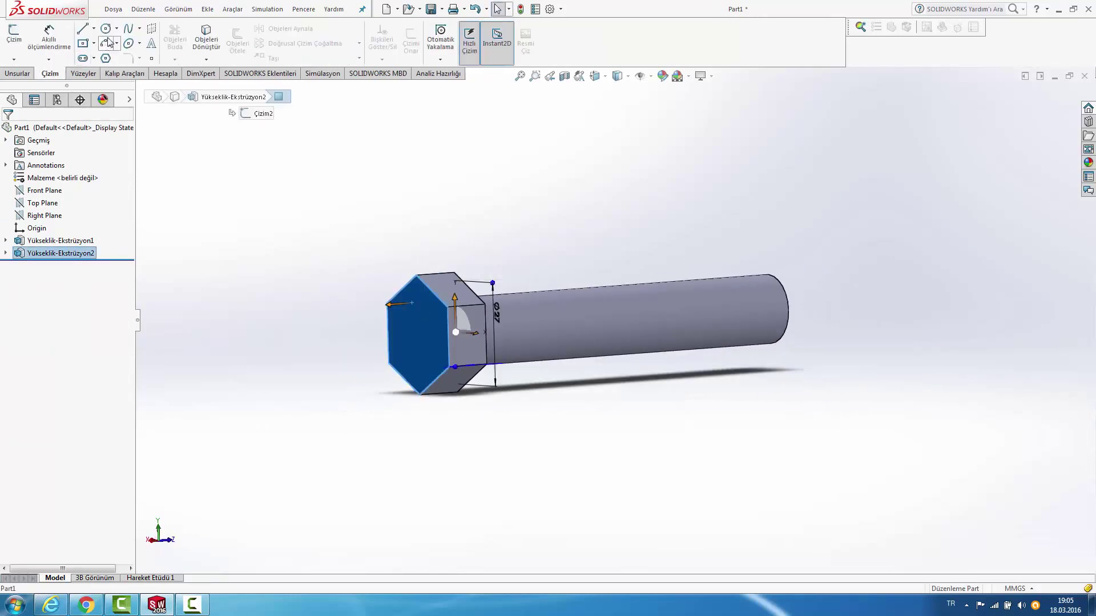
left_click(105, 28)
key("space")
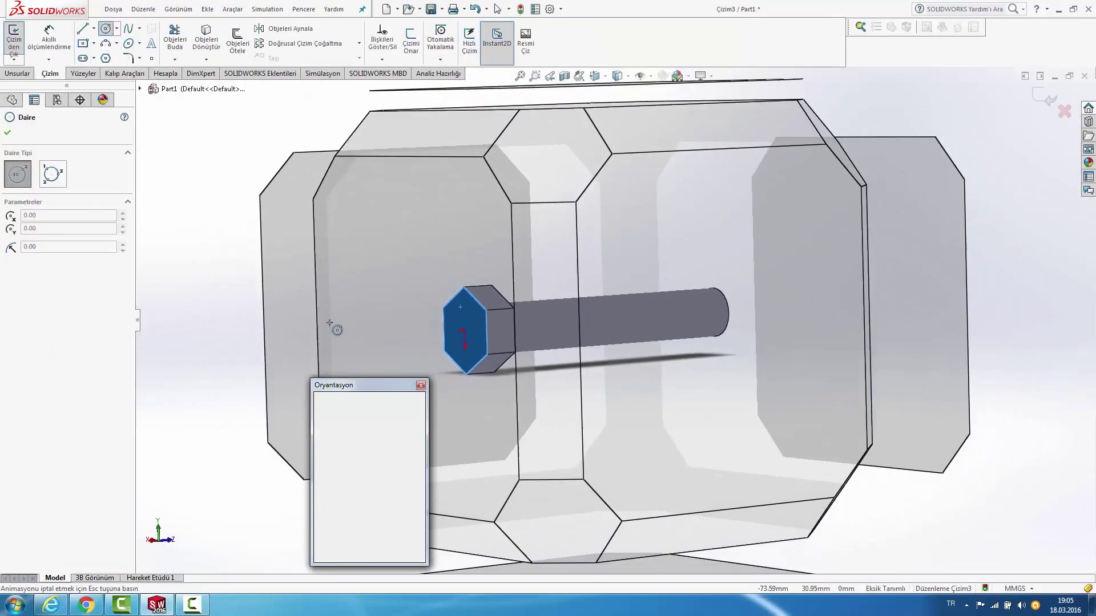
left_click(417, 451)
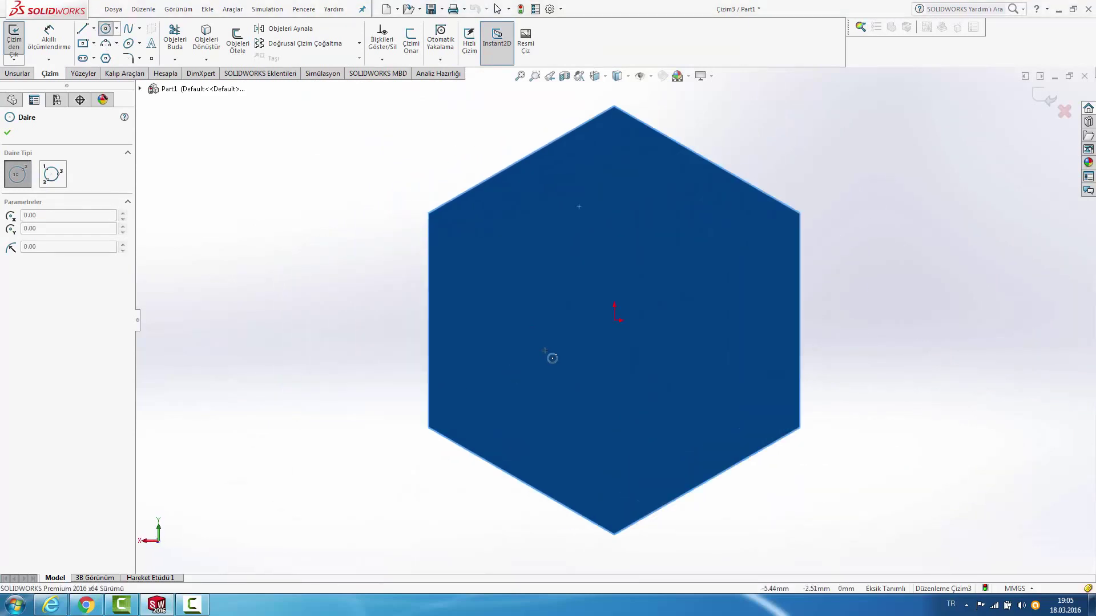
left_click(617, 320)
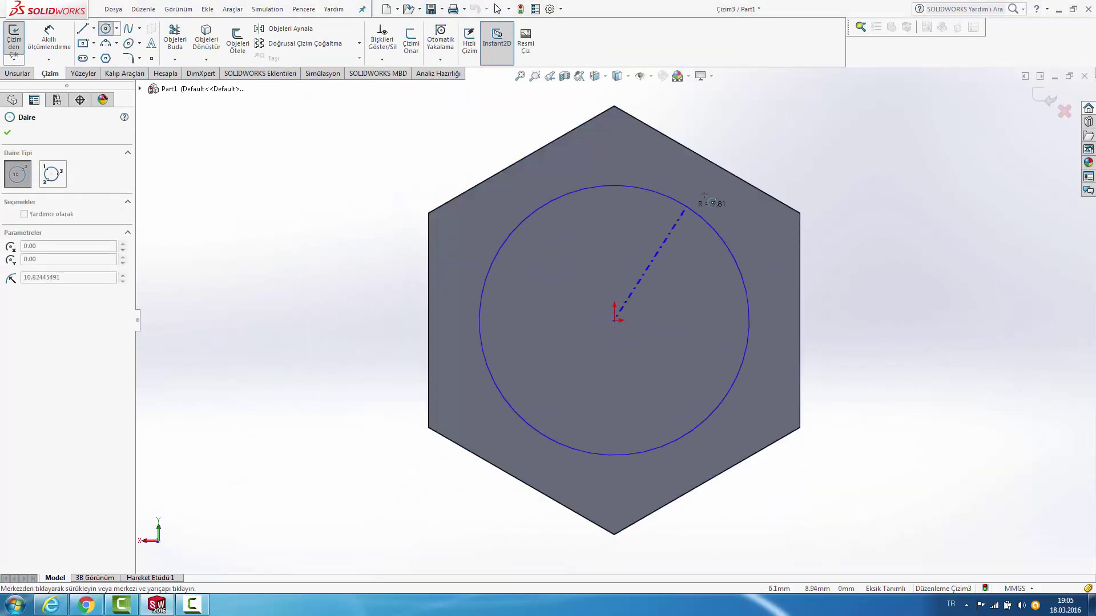
left_click(733, 177)
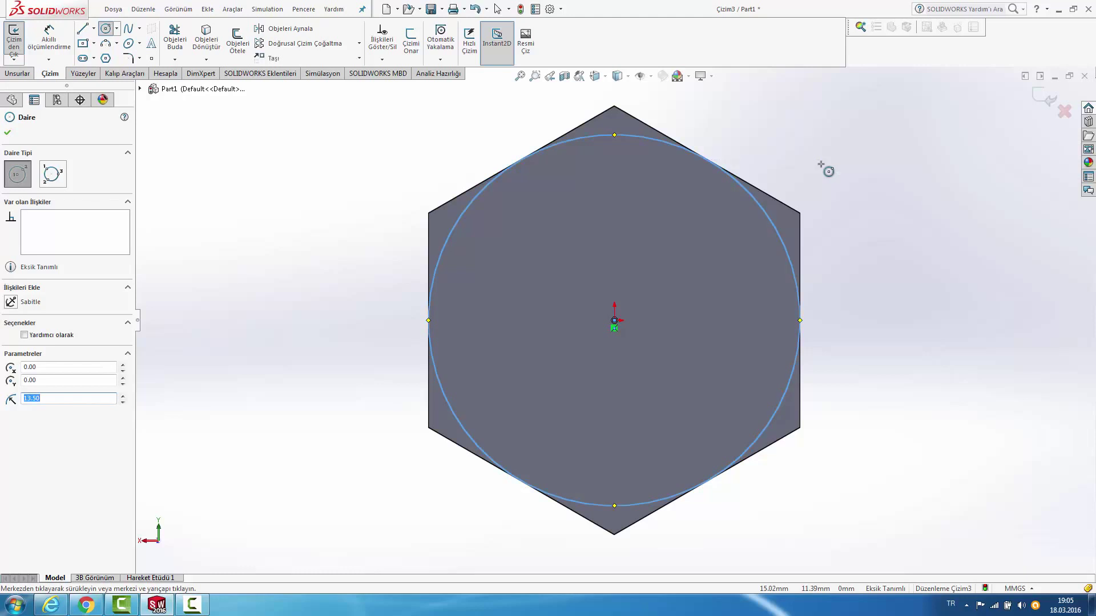
left_click(19, 74)
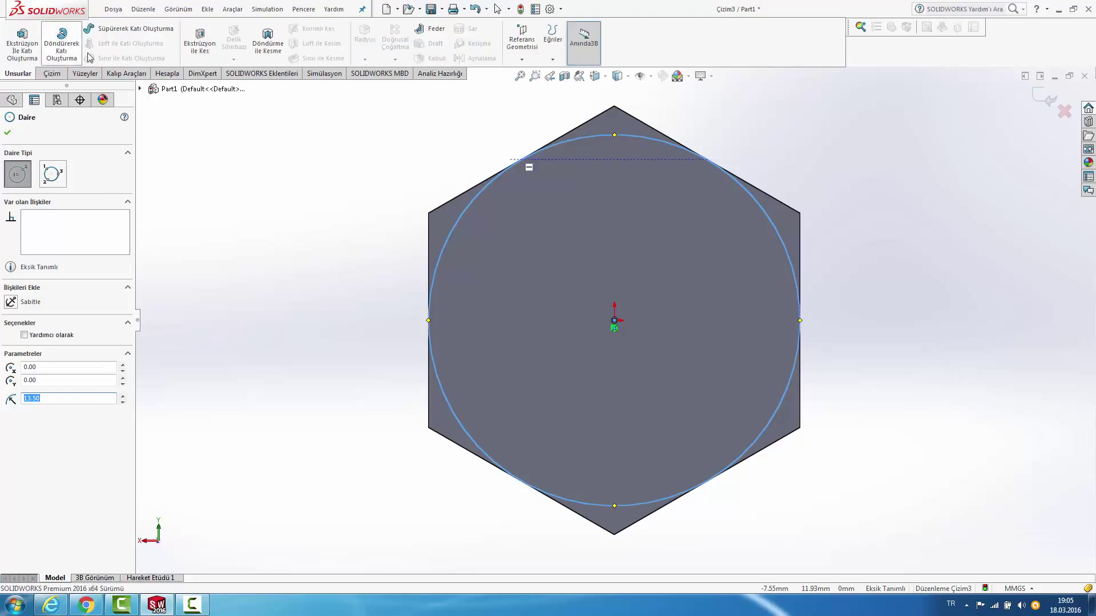
left_click(199, 40)
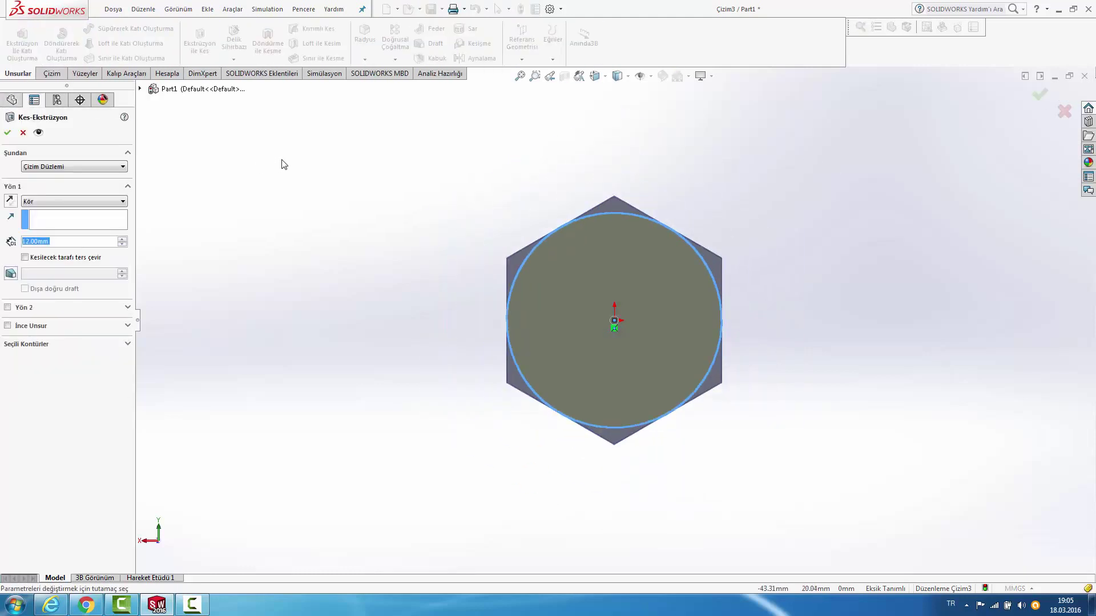
Step: Confirm the 12 mm blind flipped-side cut that rounds off the hex head
middle_click_drag(283, 164, 312, 148)
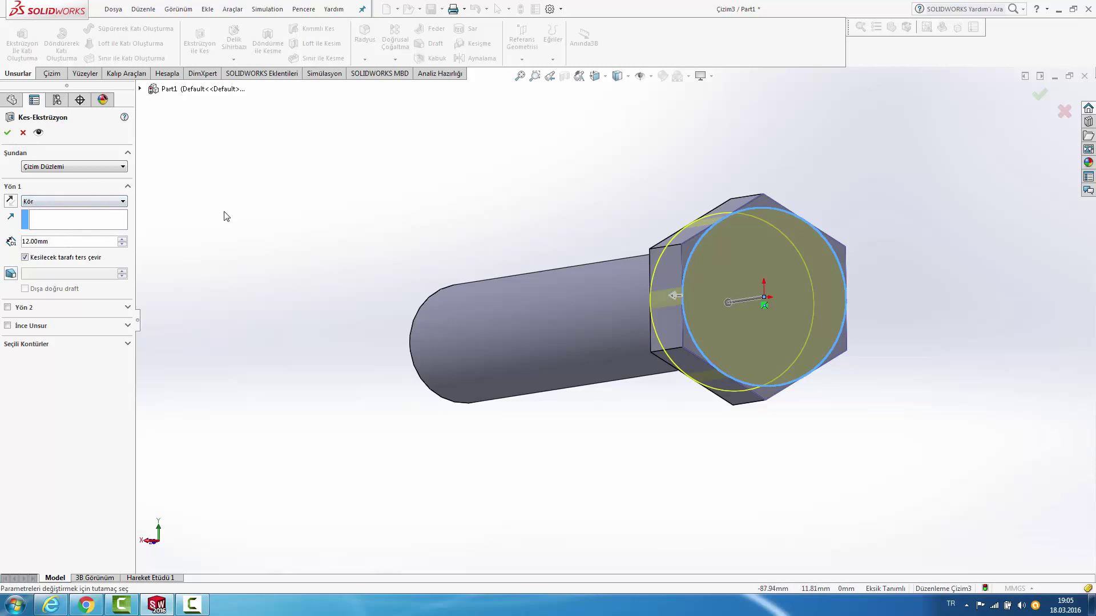
key("Return")
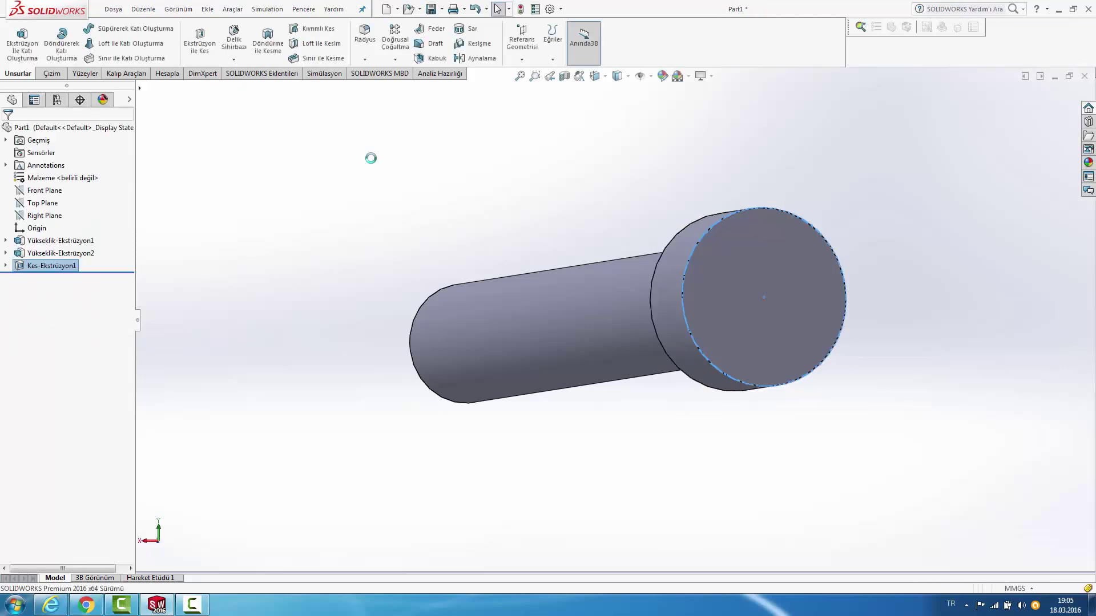
Step: Edit Kes-Ekstrüzyon1 to add a 30° draft to the head cut
right_click(50, 268)
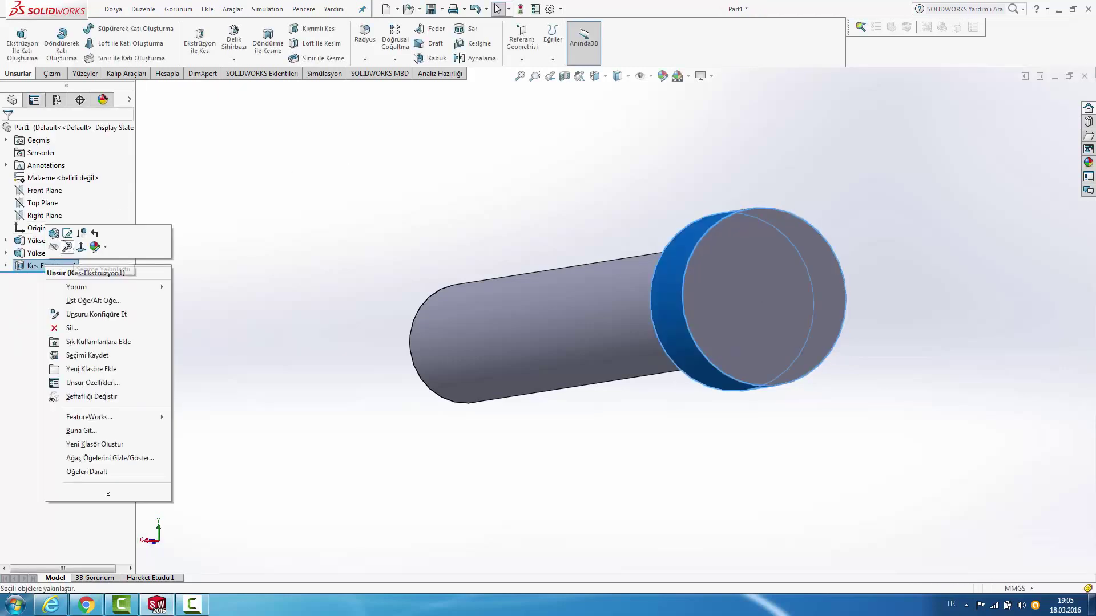
left_click(59, 240)
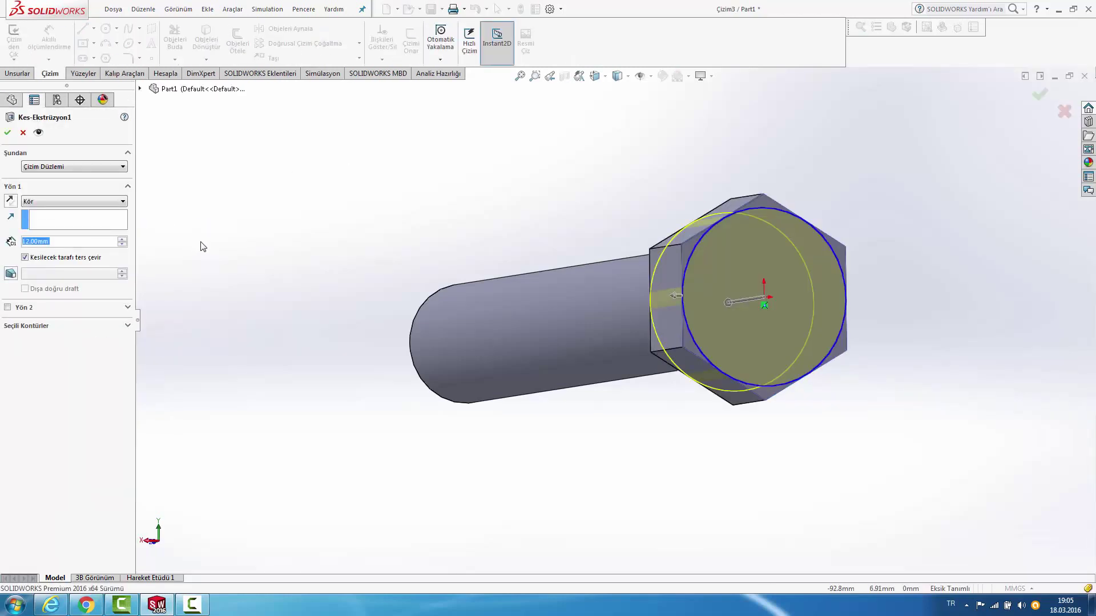
left_click(102, 202)
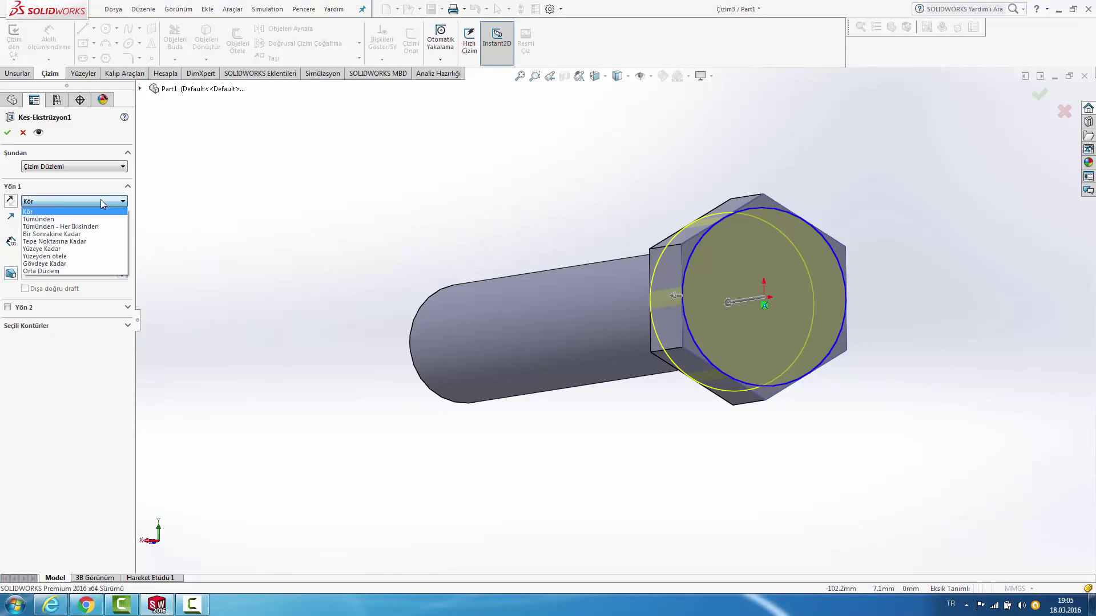
left_click(183, 199)
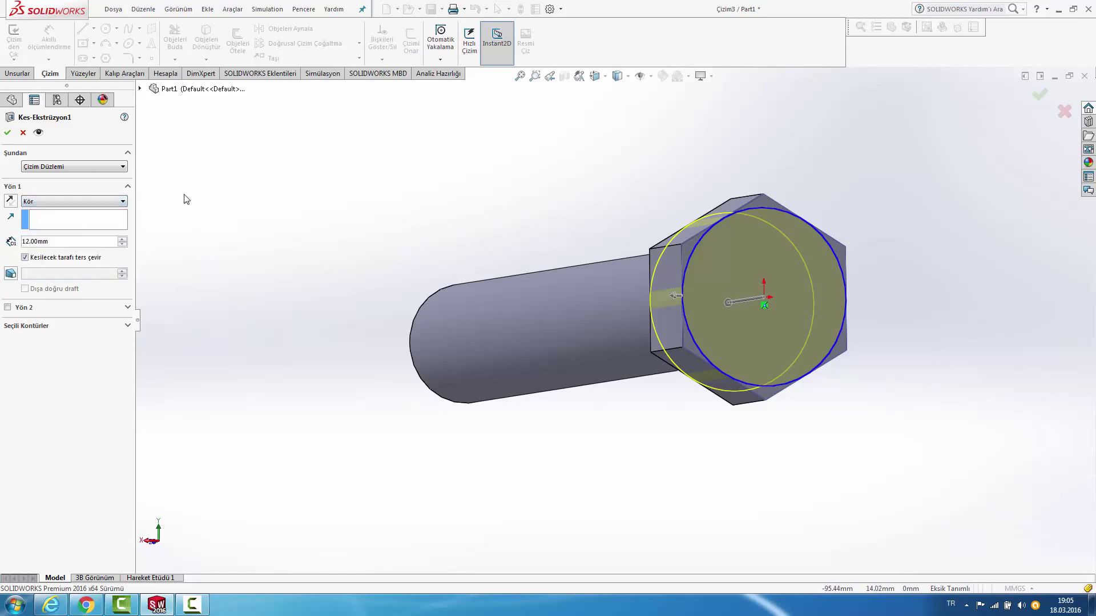
left_click(12, 274)
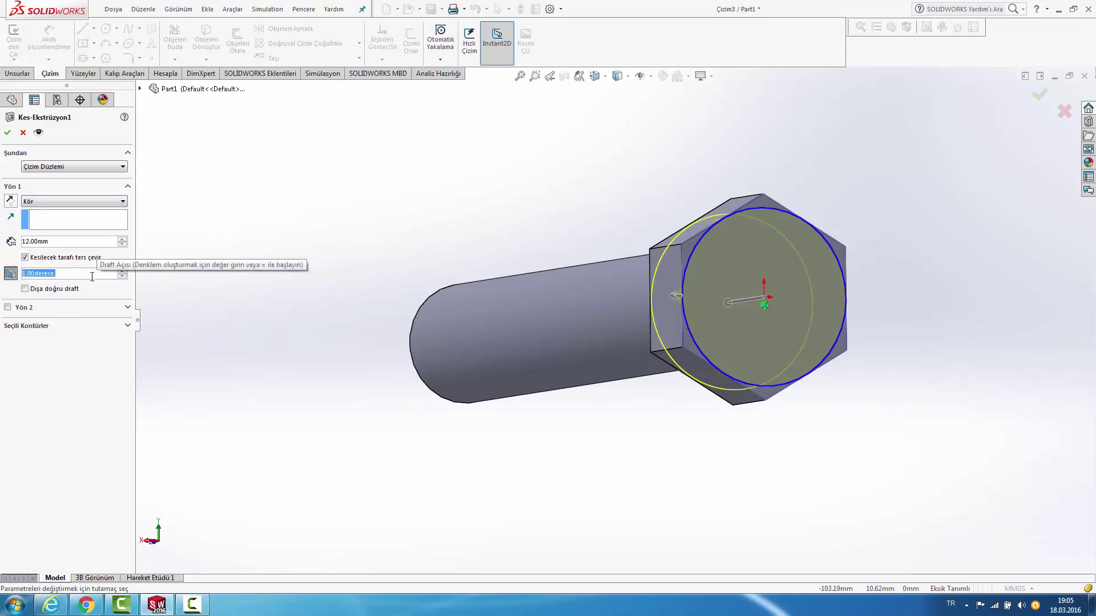
type("30")
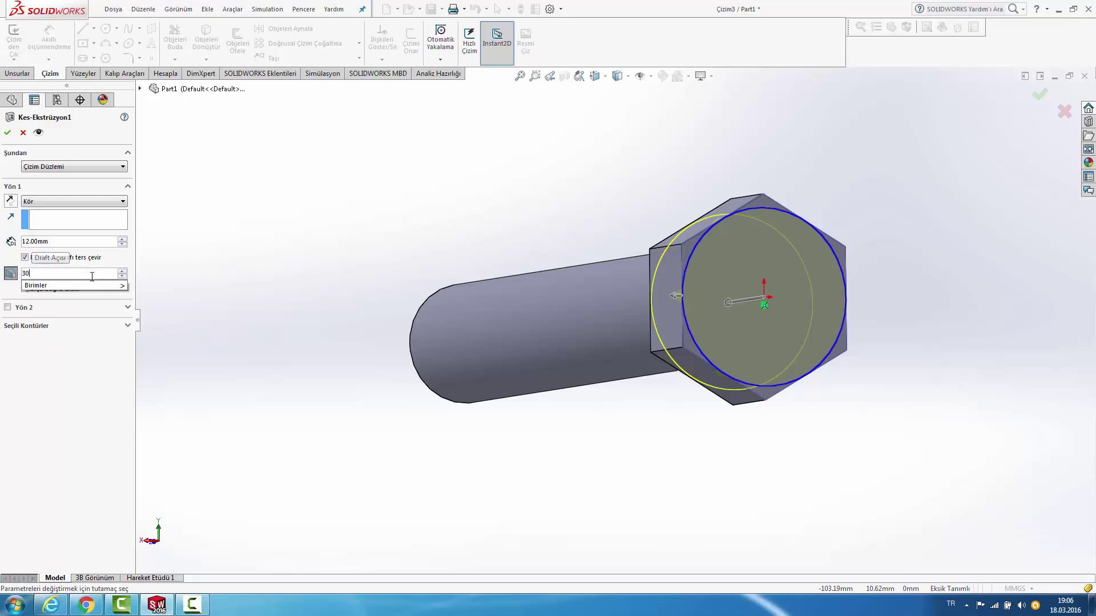
key("Return")
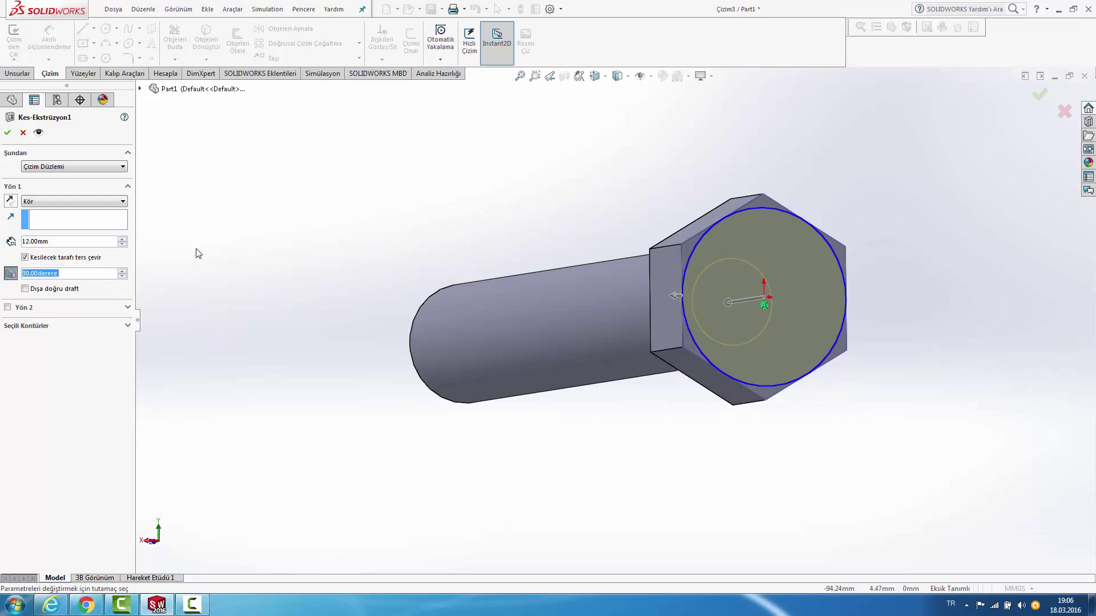
left_click(110, 228)
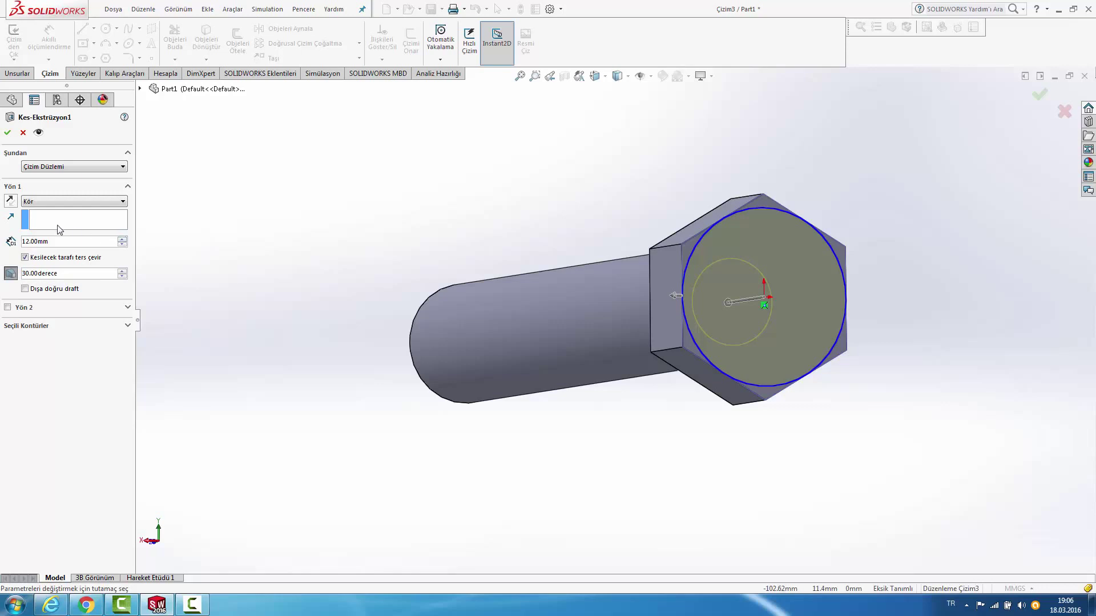
left_click(7, 135)
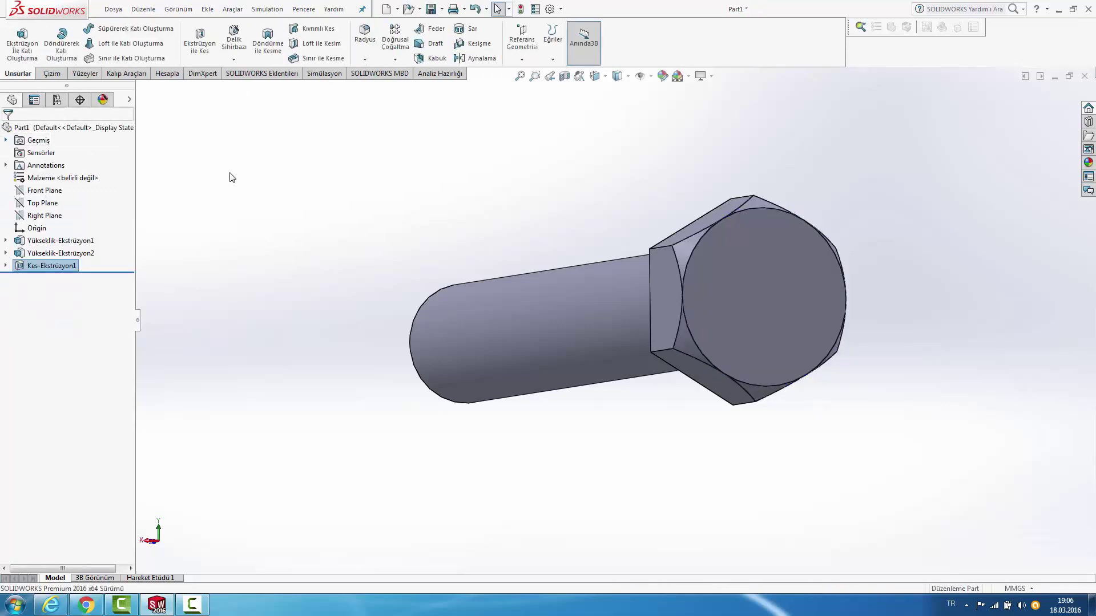
mouse_move(229, 178)
middle_mouse_down()
mouse_move(384, 195)
mouse_move(472, 227)
mouse_move(511, 207)
mouse_move(461, 238)
middle_mouse_up()
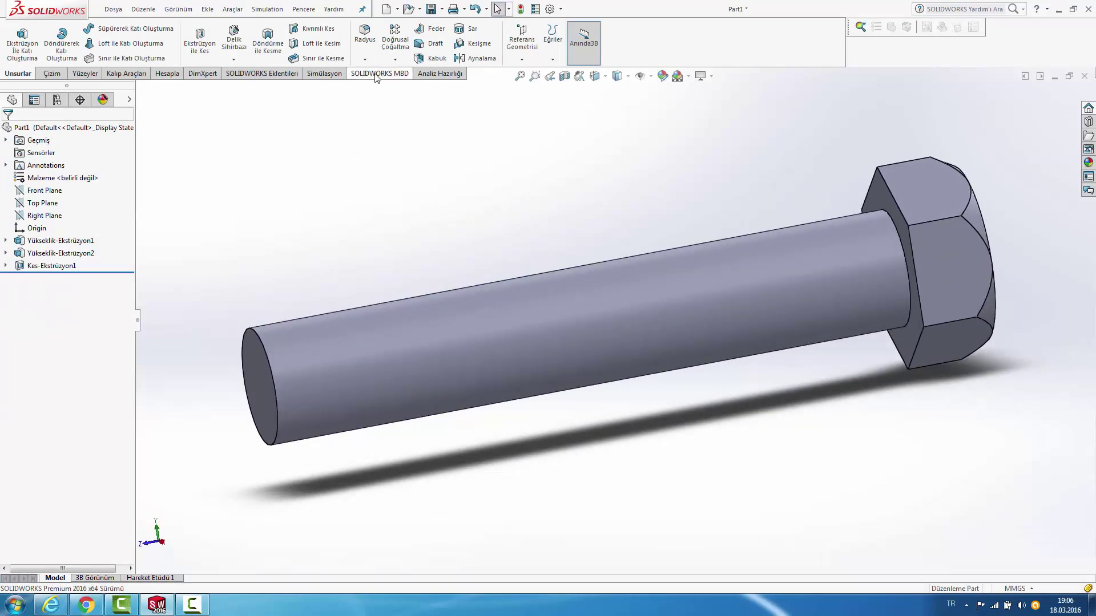
Step: Chamfer the shaft's free end edge 3 mm at 45°
left_click(365, 59)
left_click(370, 89)
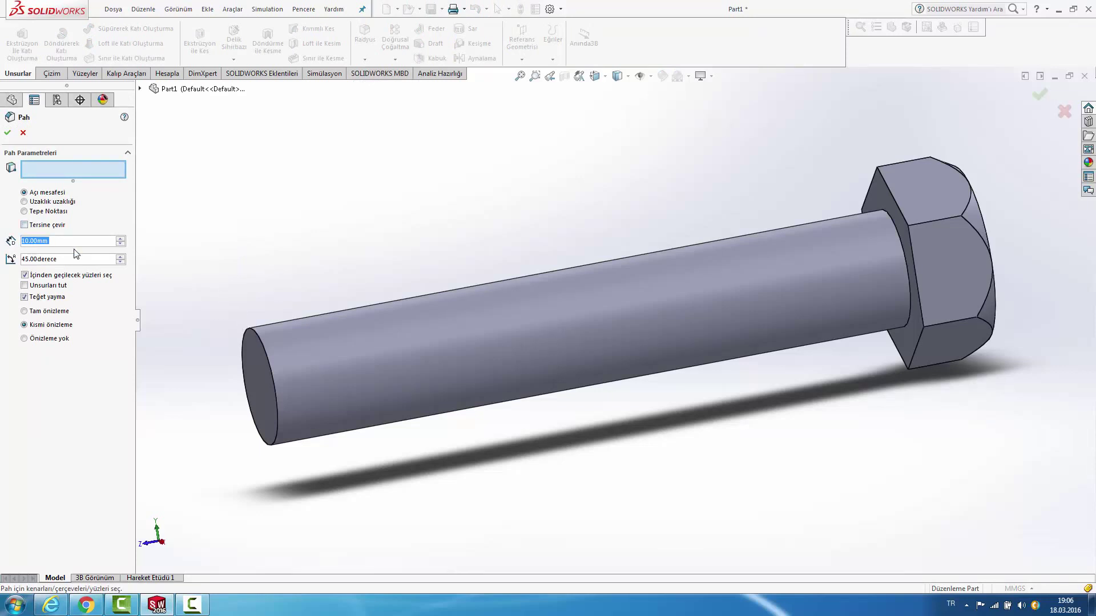
type("3")
key("Return")
left_click(248, 329)
key("f")
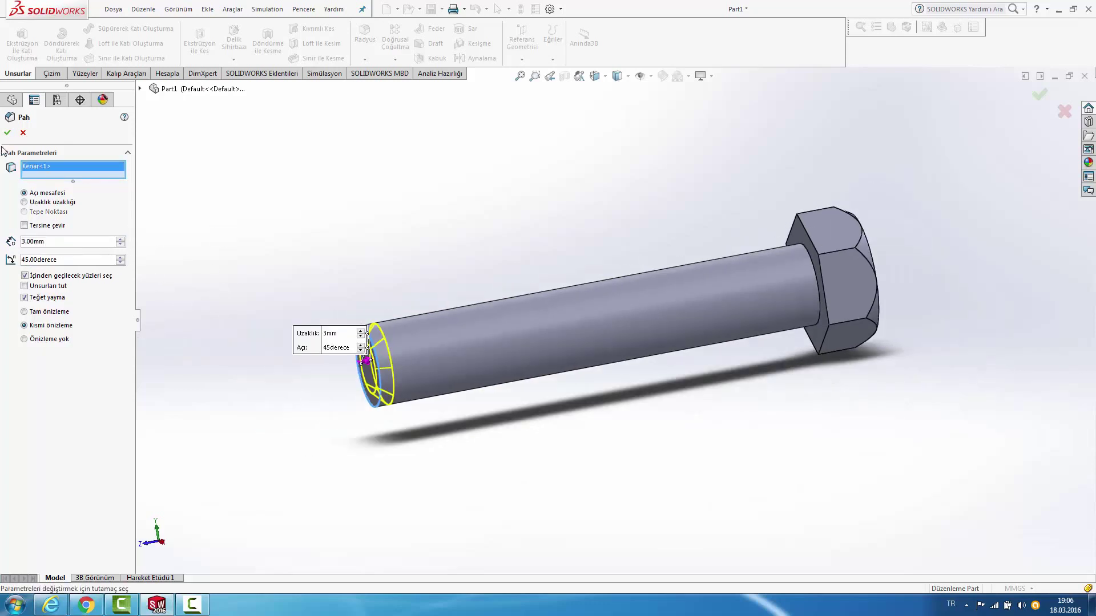
key("Return")
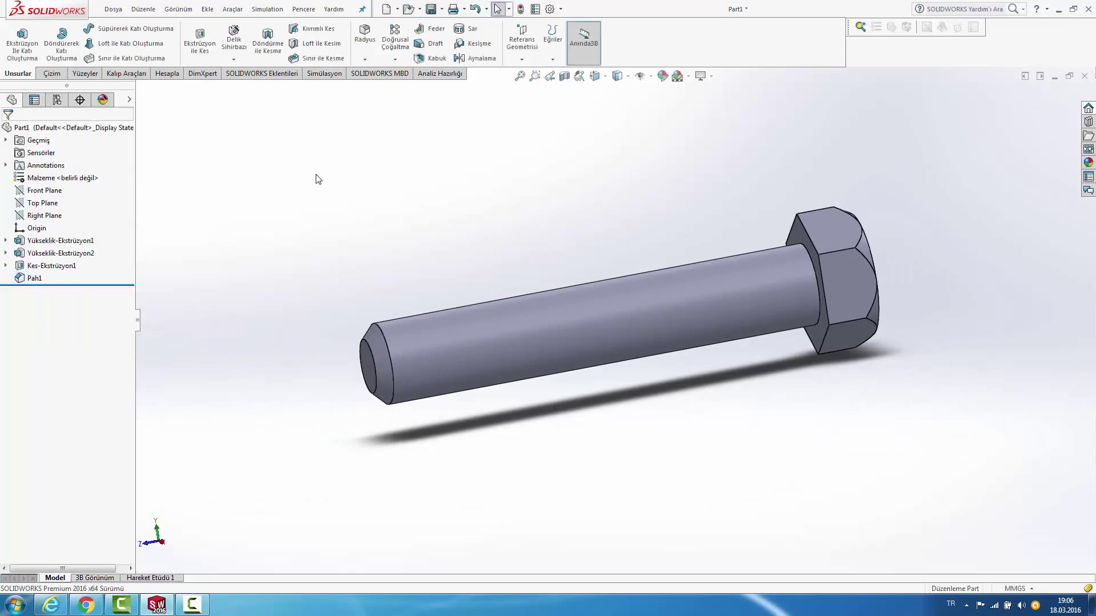
mouse_move(317, 177)
middle_mouse_down()
mouse_move(352, 186)
mouse_move(455, 164)
middle_mouse_up()
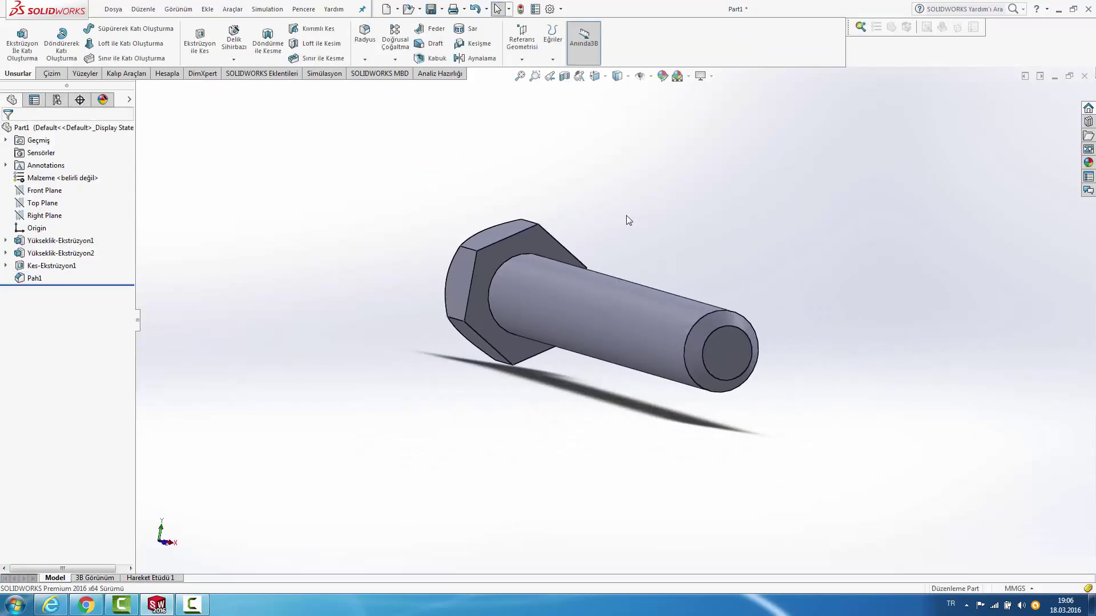
Step: On the shank's end face, sketch an origin-centred circle dimensioned to Ø18 mm
left_click(551, 59)
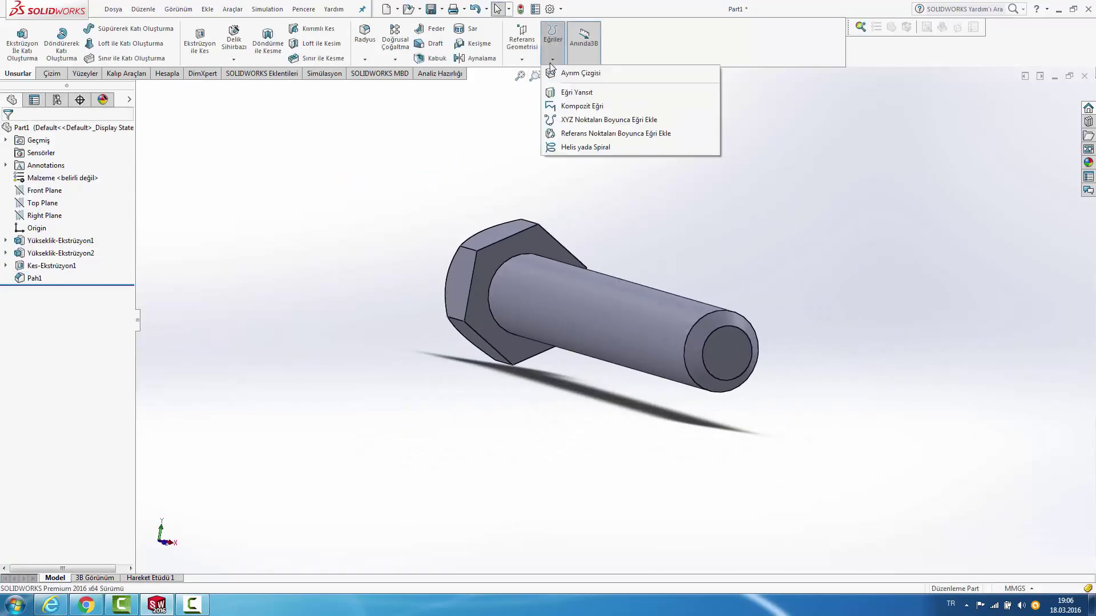
left_click(569, 147)
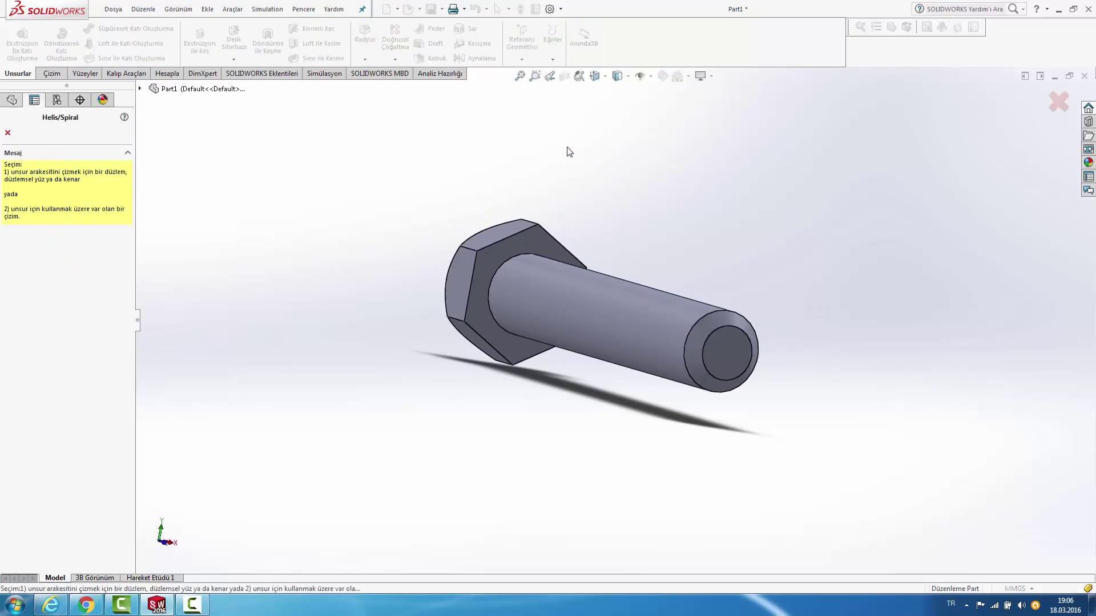
left_click(718, 344)
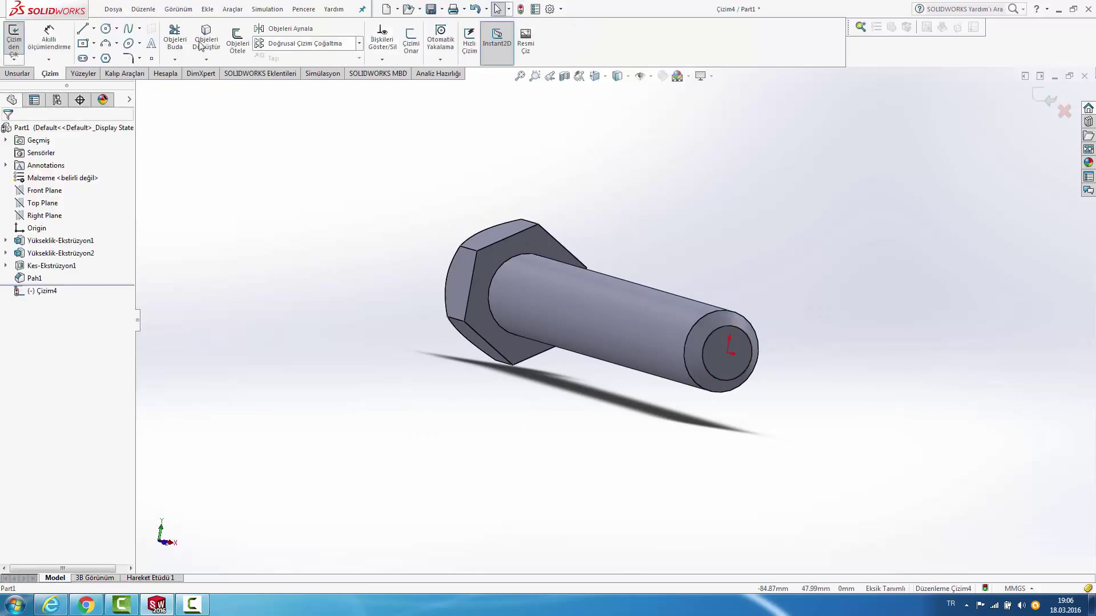
left_click(106, 28)
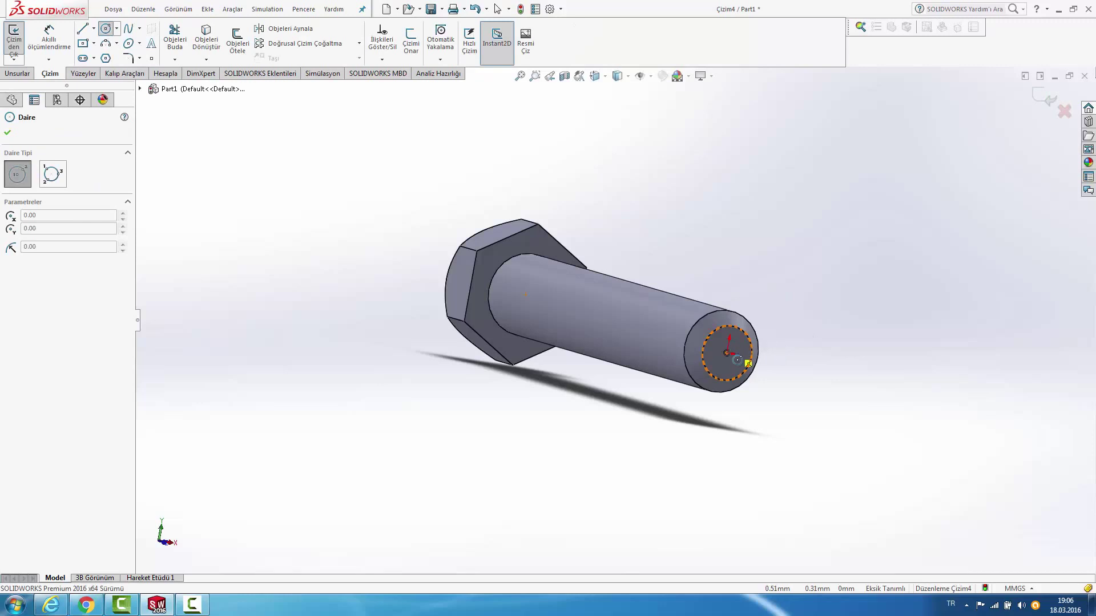
left_click(727, 353)
left_click(803, 354)
key("d")
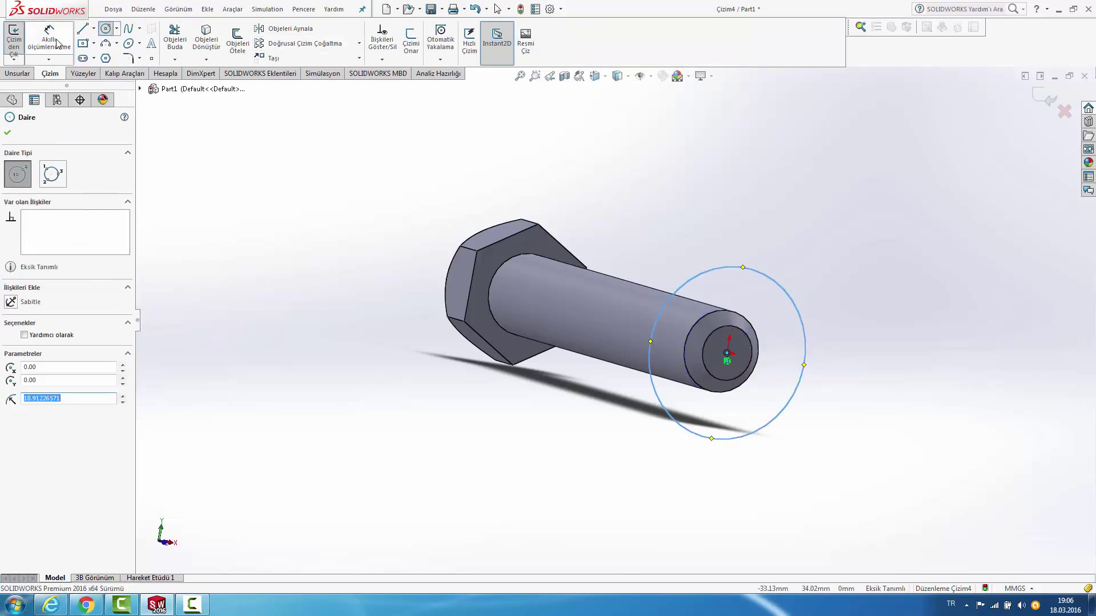
left_click(741, 269)
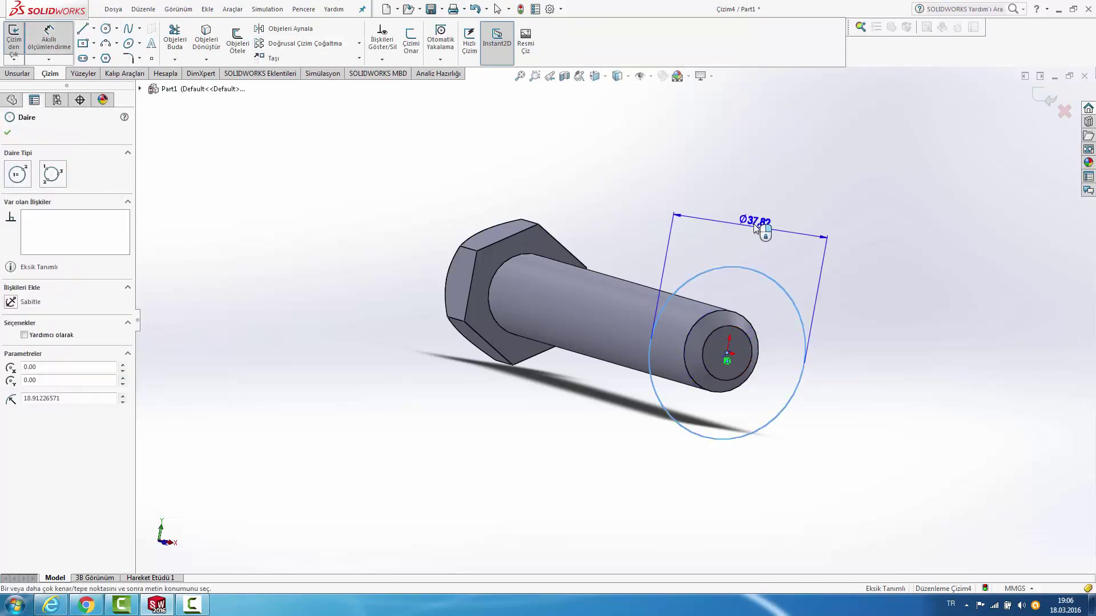
left_click(755, 228)
type("18")
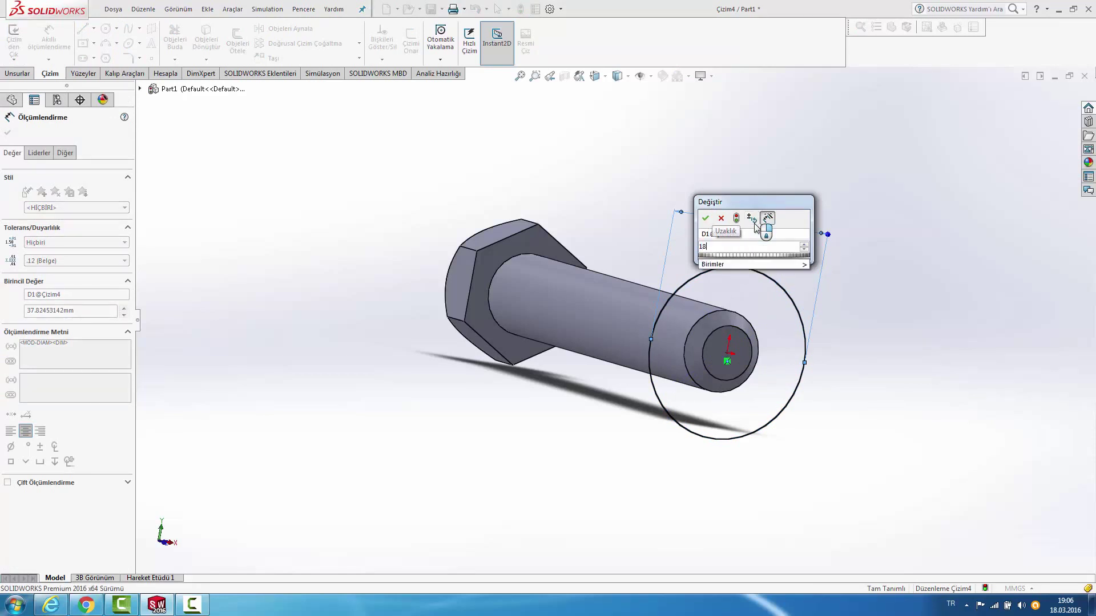
key("Return")
left_click(879, 274)
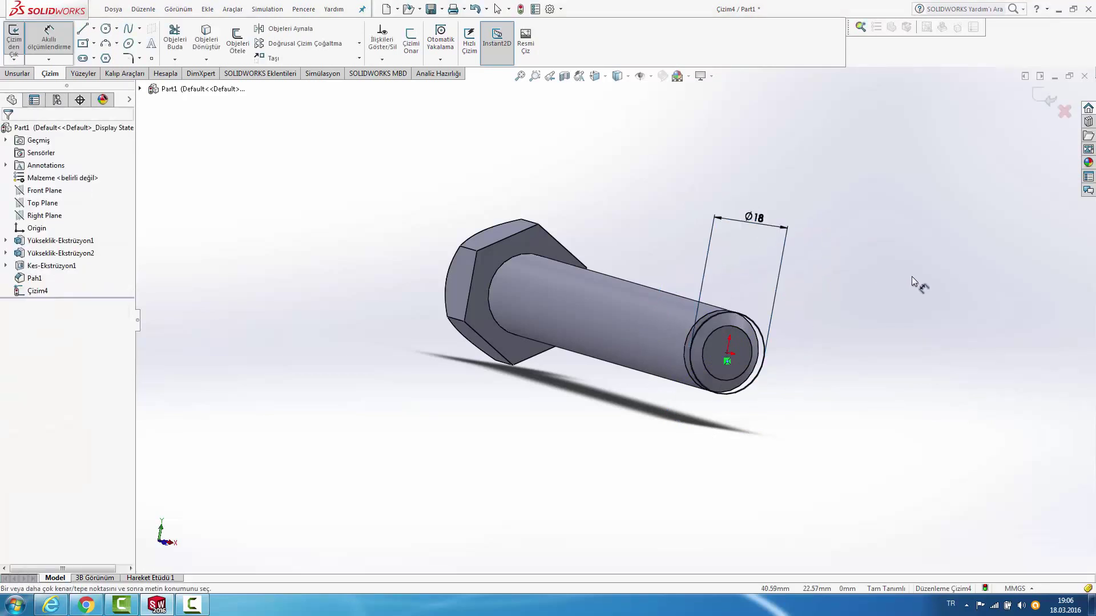
Step: Create a reversed, clockwise helix with 6 mm pitch and 12 revolutions from the circle
key("h")
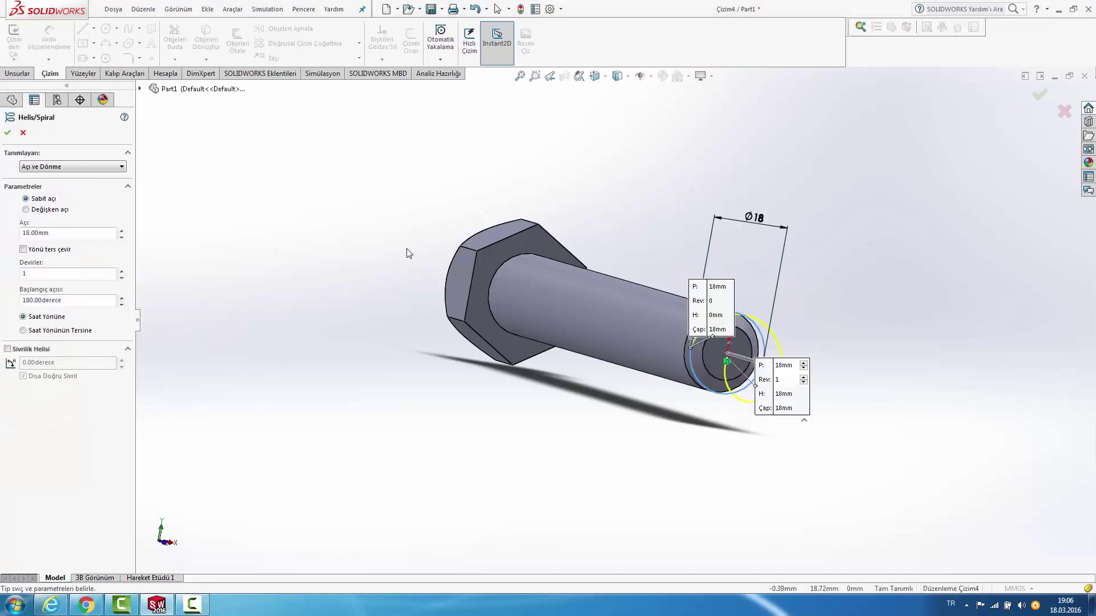
left_click(63, 254)
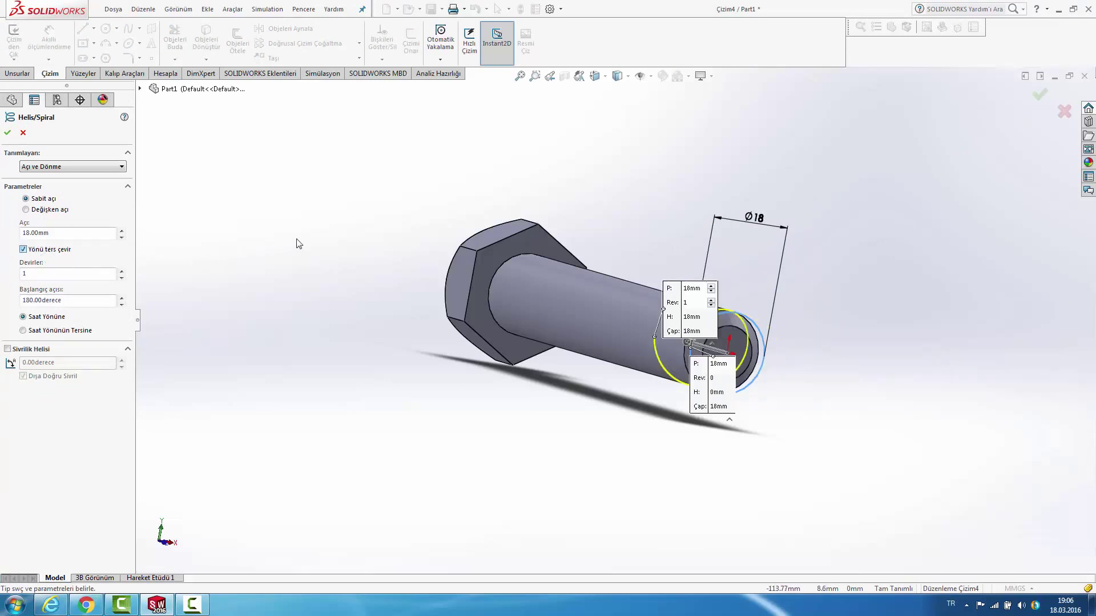
middle_click_drag(296, 242, 924, 379)
scroll(820, 357, "down", 3)
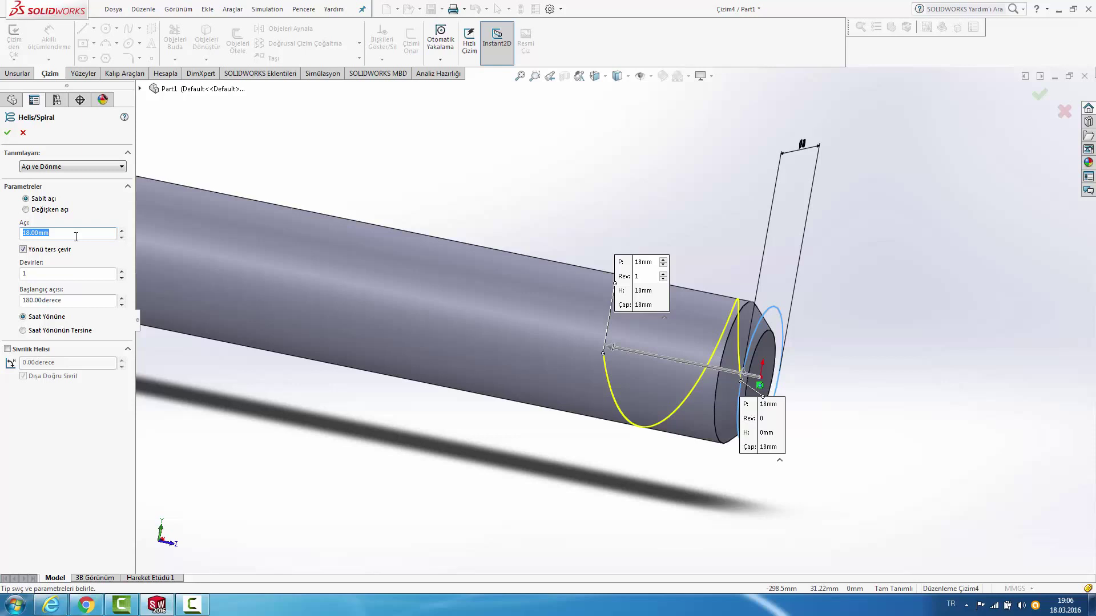
type("6")
key("Return")
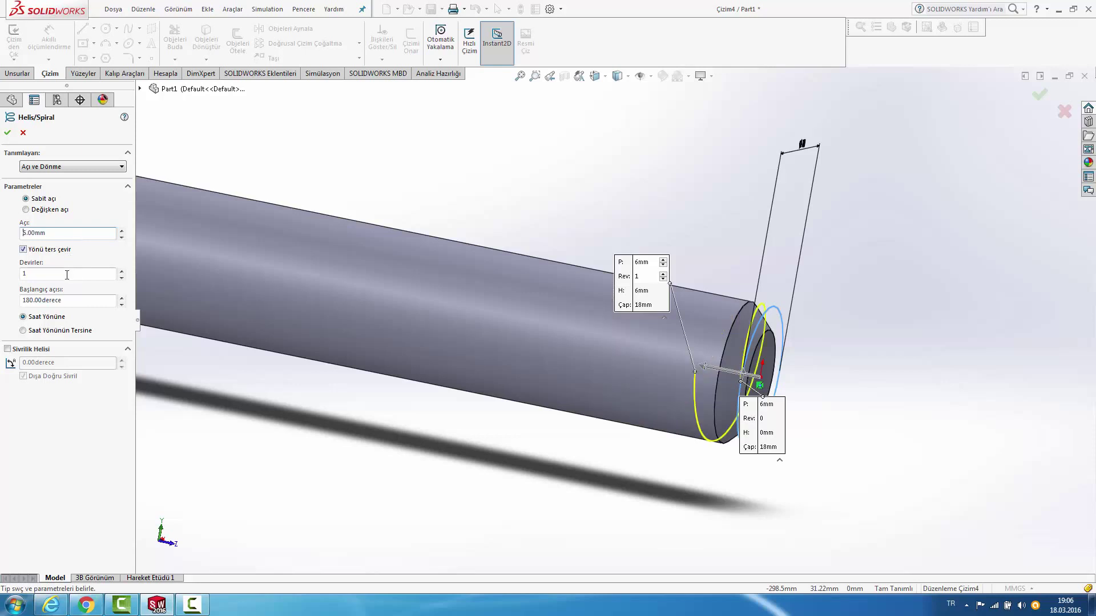
type("0")
key("Return")
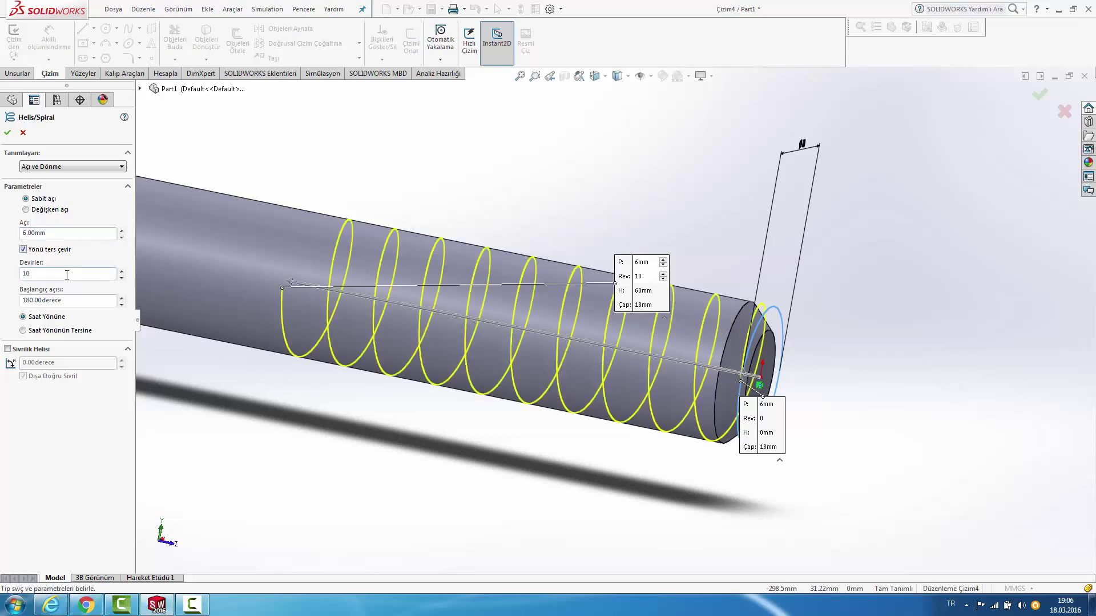
scroll(557, 279, "up", 3)
scroll(739, 366, "down", 3)
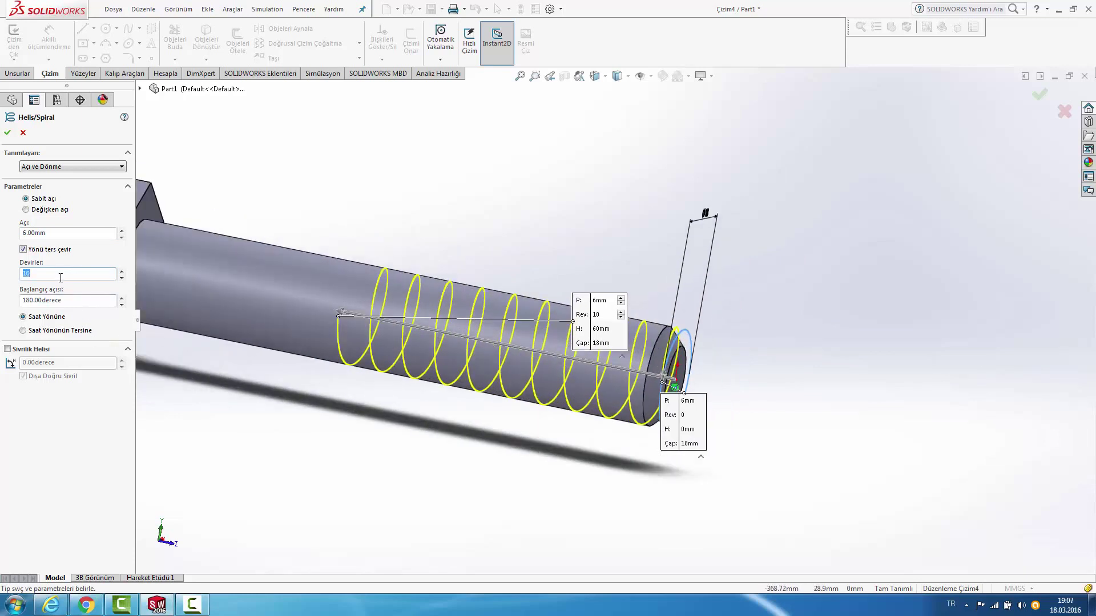
type("12")
key("Return")
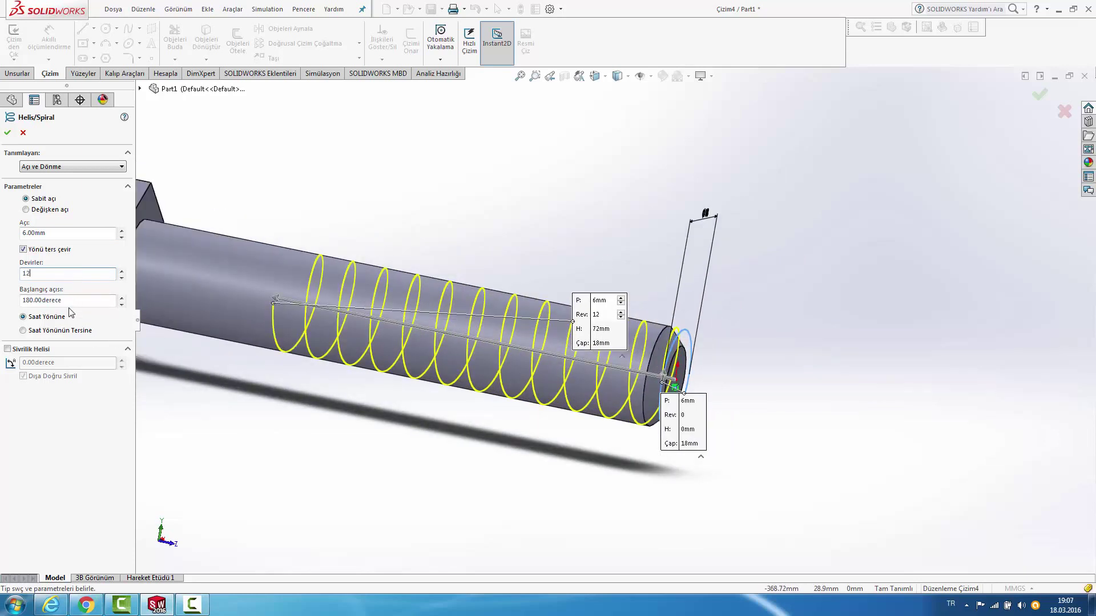
left_click(62, 333)
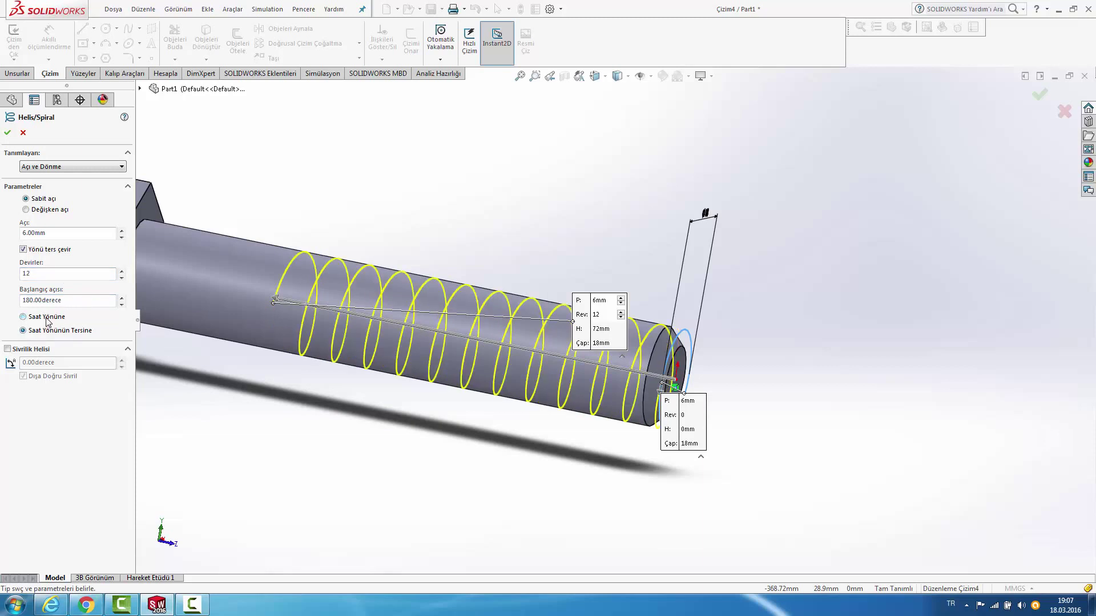
left_click(48, 318)
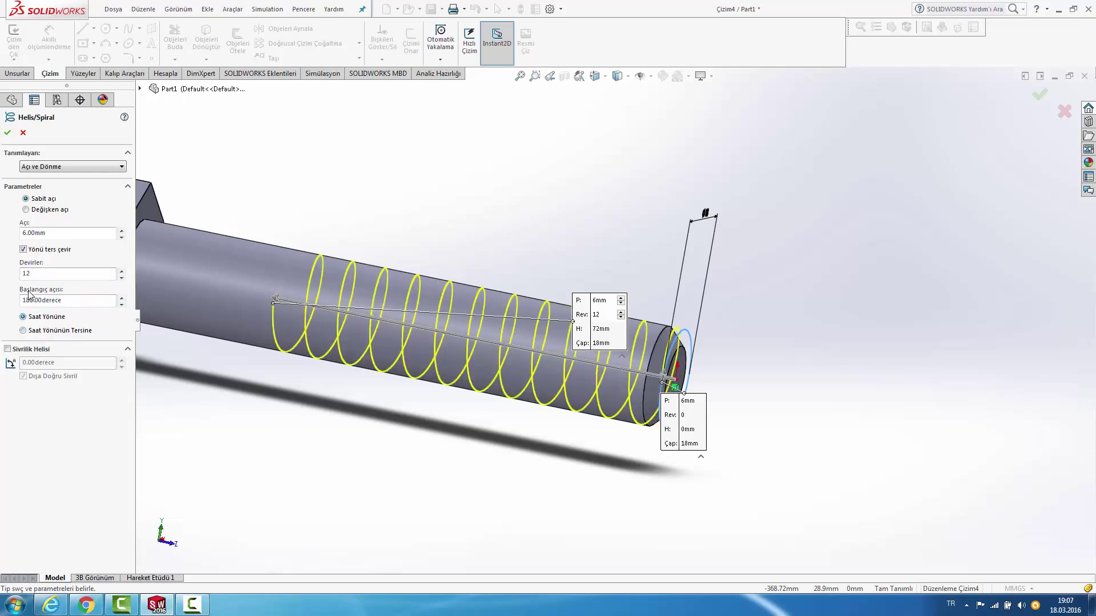
left_click(7, 135)
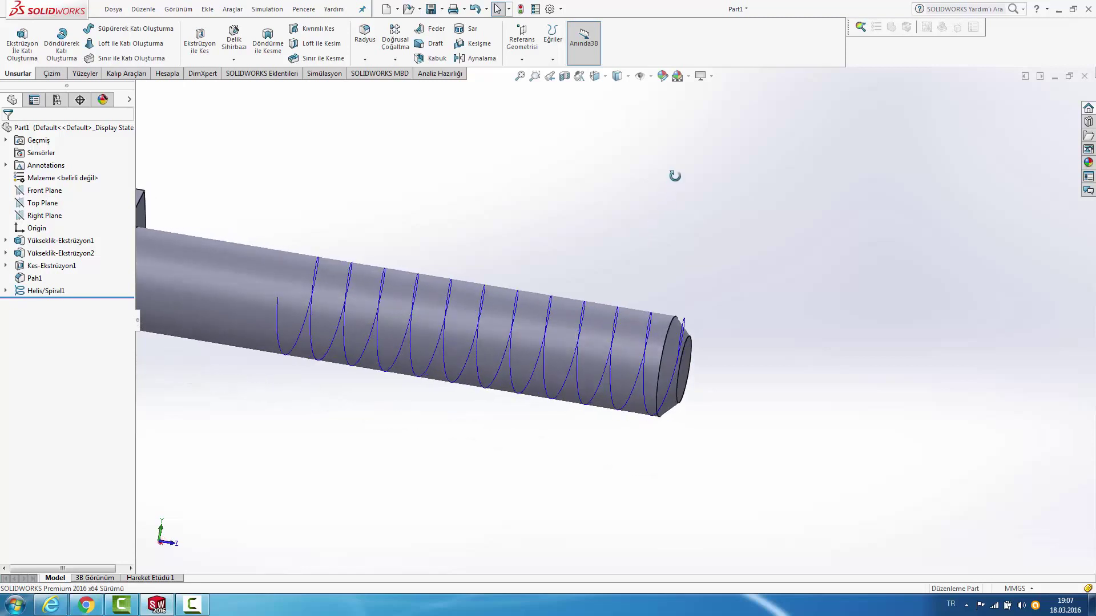
Step: Create reference plane Düzlem1 perpendicular to the helix at its end point
scroll(674, 176, "up", 3)
middle_click_drag(696, 115, 734, 191)
scroll(749, 217, "up", 2)
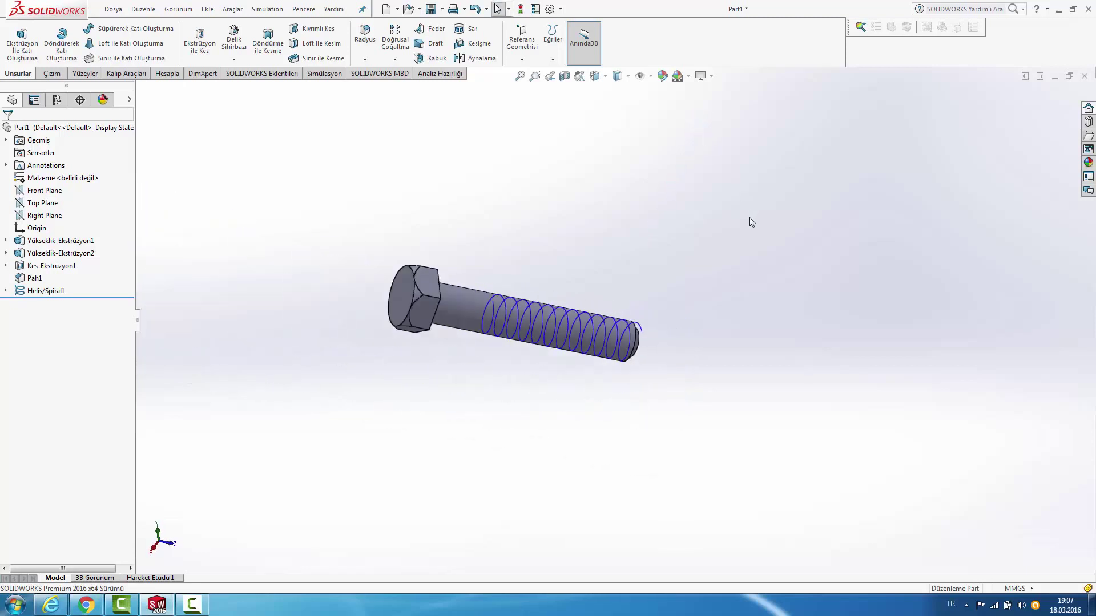
scroll(742, 240, "down", 3)
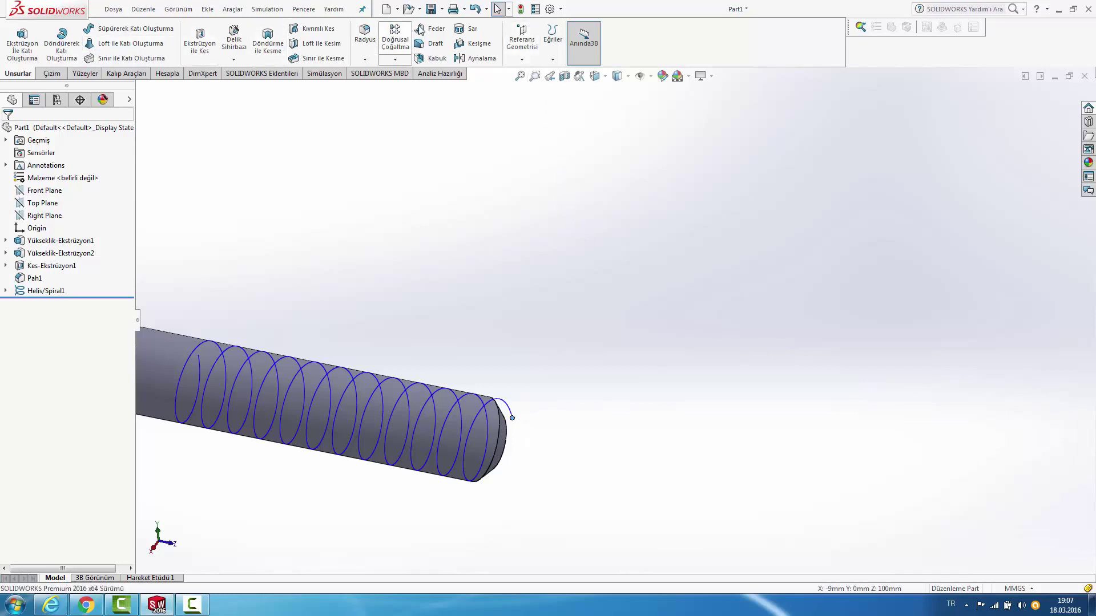
left_click(522, 44)
left_click(531, 73)
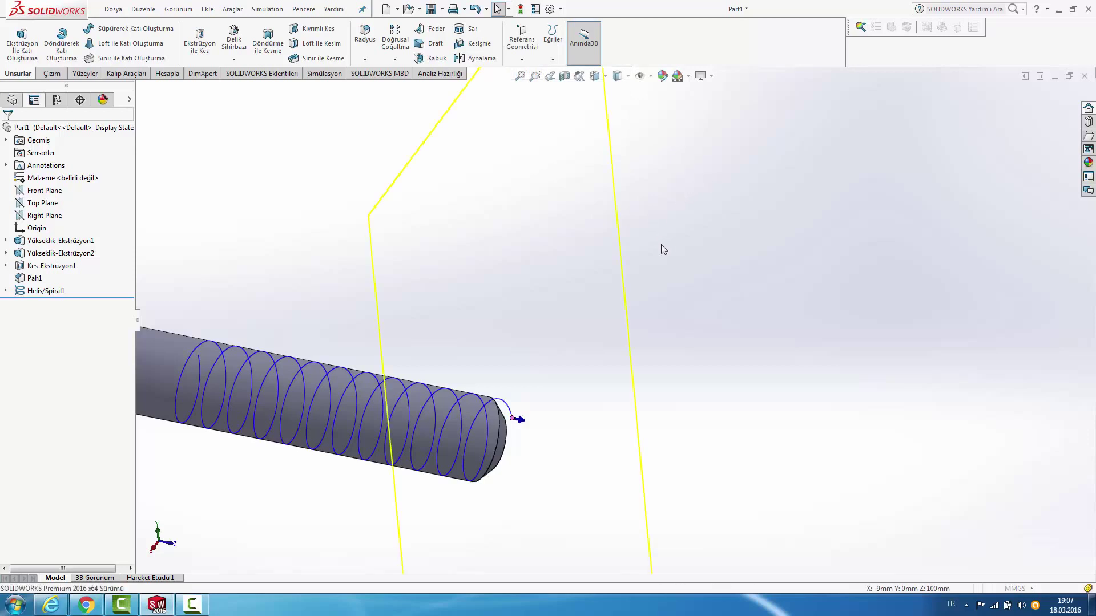
scroll(661, 244, "up", 1)
scroll(590, 274, "up", 2)
scroll(668, 326, "down", 2)
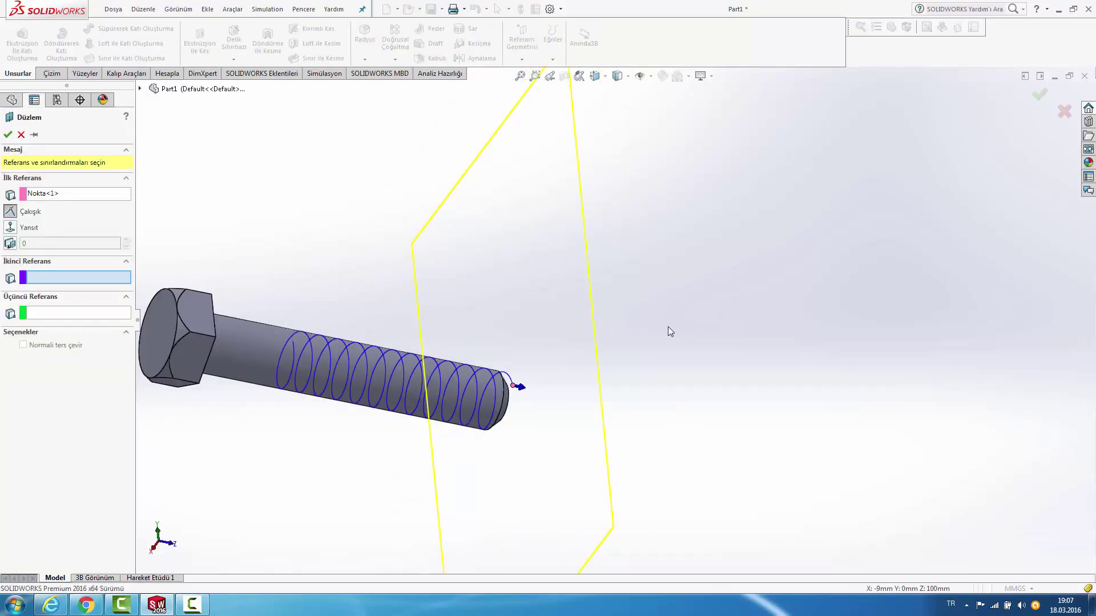
left_click(405, 374)
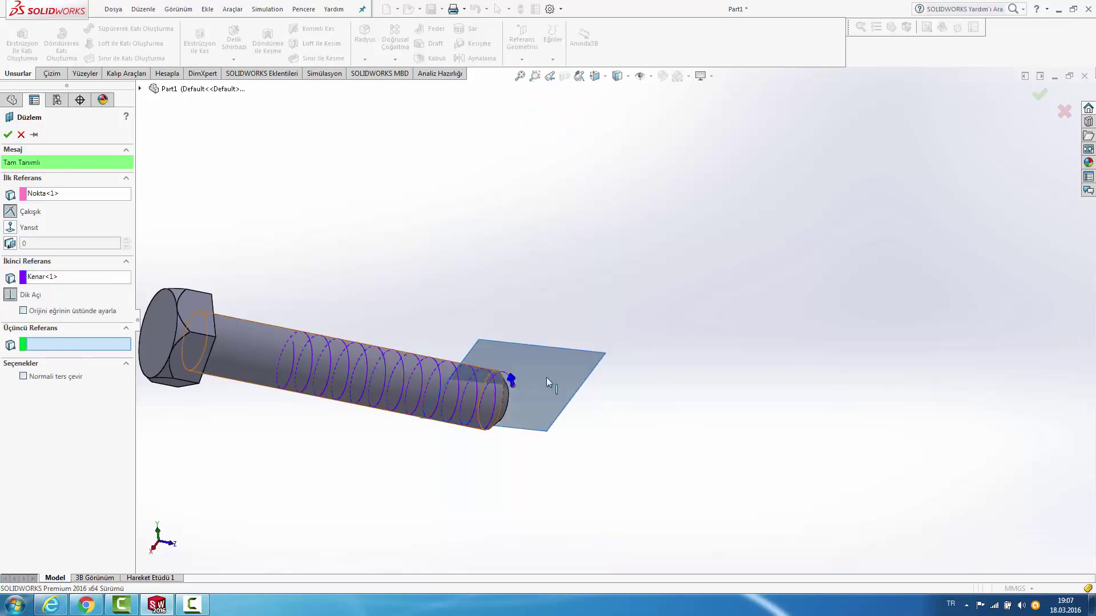
left_click(1030, 95)
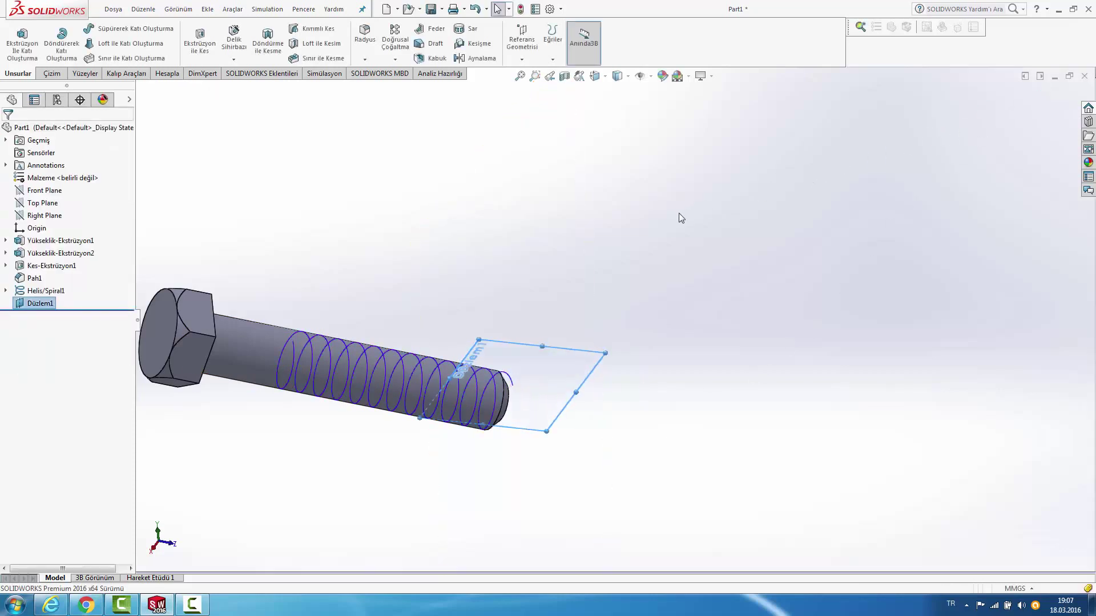
Step: Start new sketch Çizim5 on plane Düzlem1
scroll(451, 266, "down", 3)
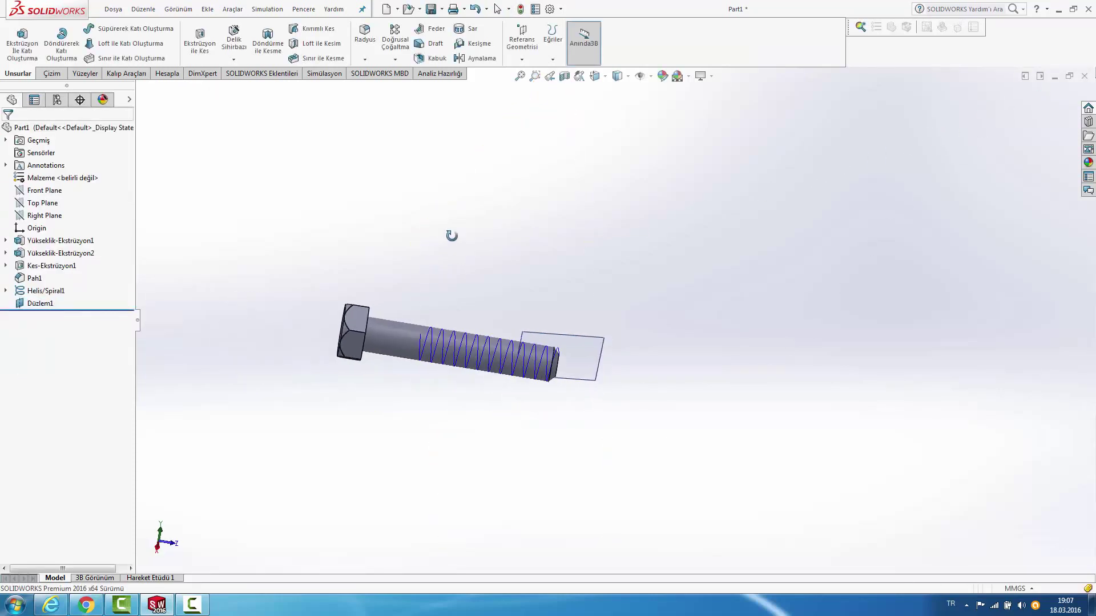
middle_click_drag(457, 265, 460, 177)
right_click(612, 347)
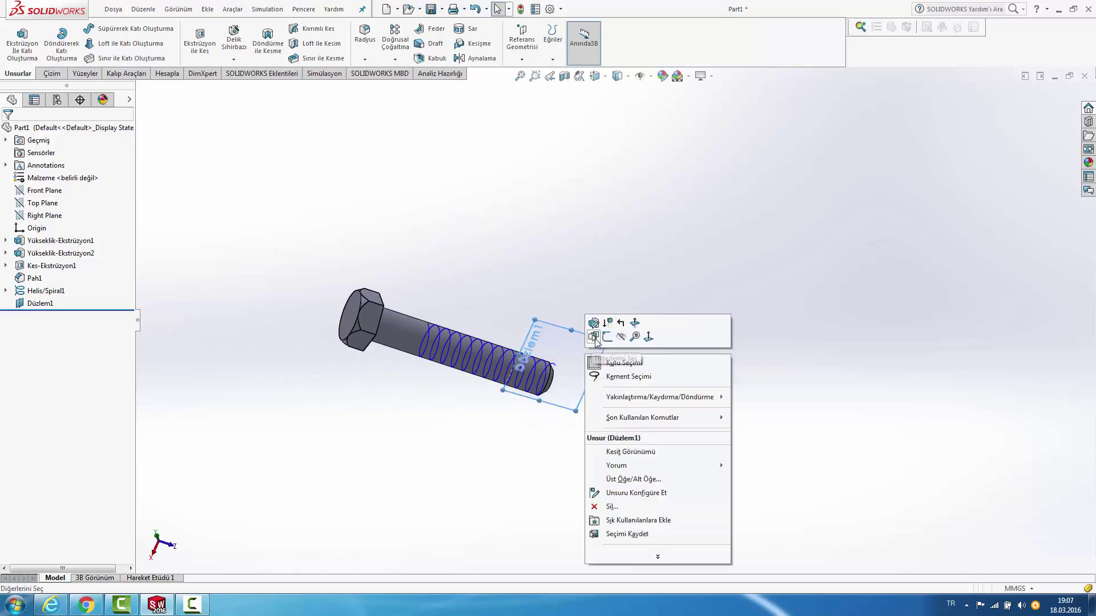
left_click(607, 341)
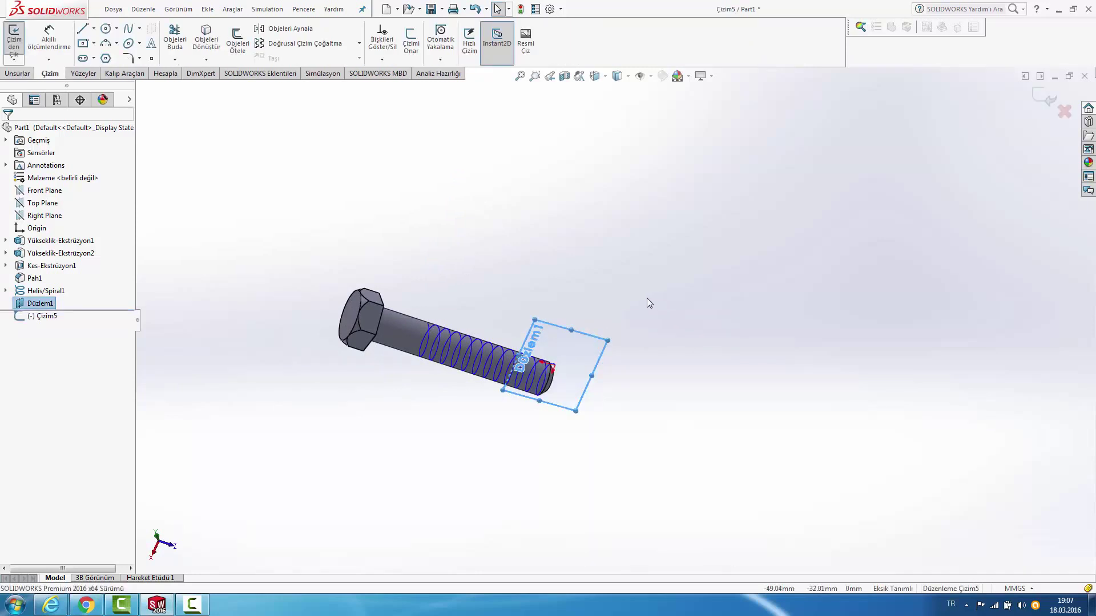
key("space")
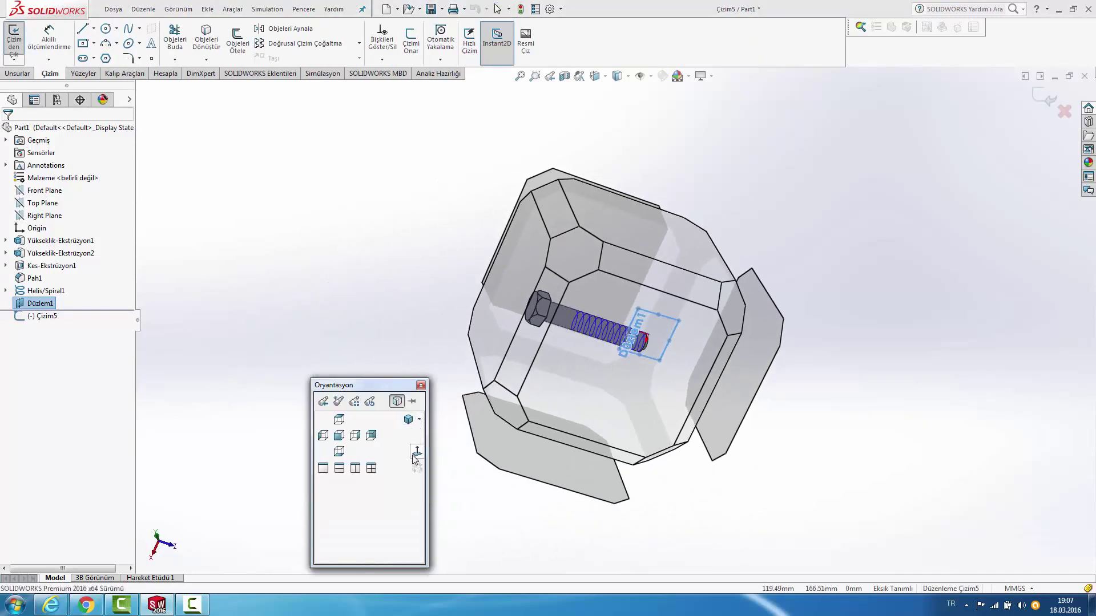
Step: Viewing Düzlem1 head-on, draw a centre-point rectangle centred on the helix end point
left_click(415, 455)
scroll(650, 472, "down", 3)
scroll(656, 402, "down", 2)
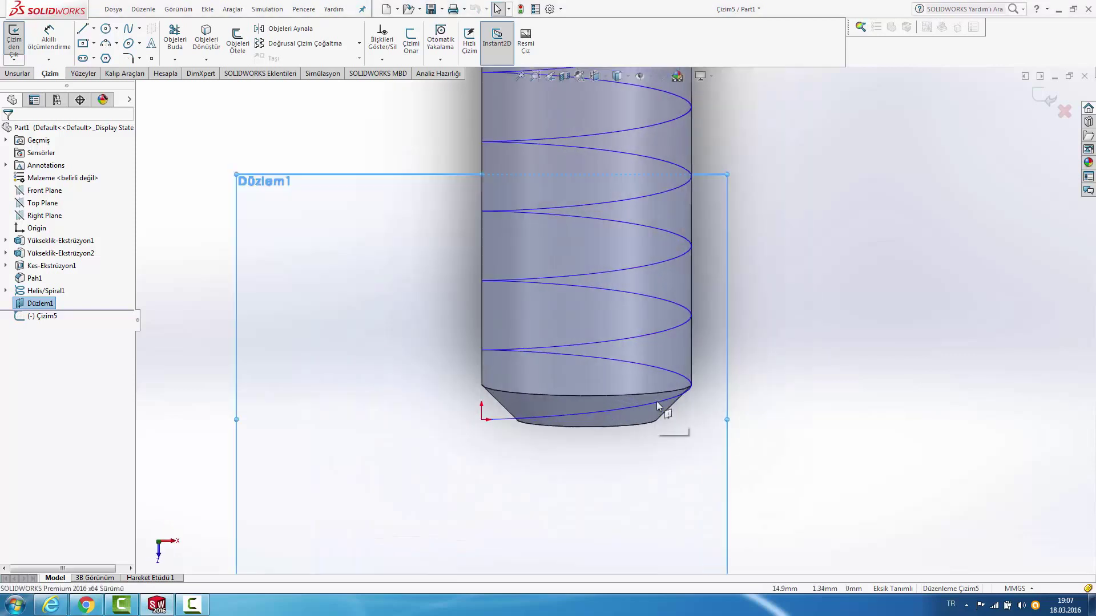
scroll(628, 433, "down", 3)
left_click(83, 44)
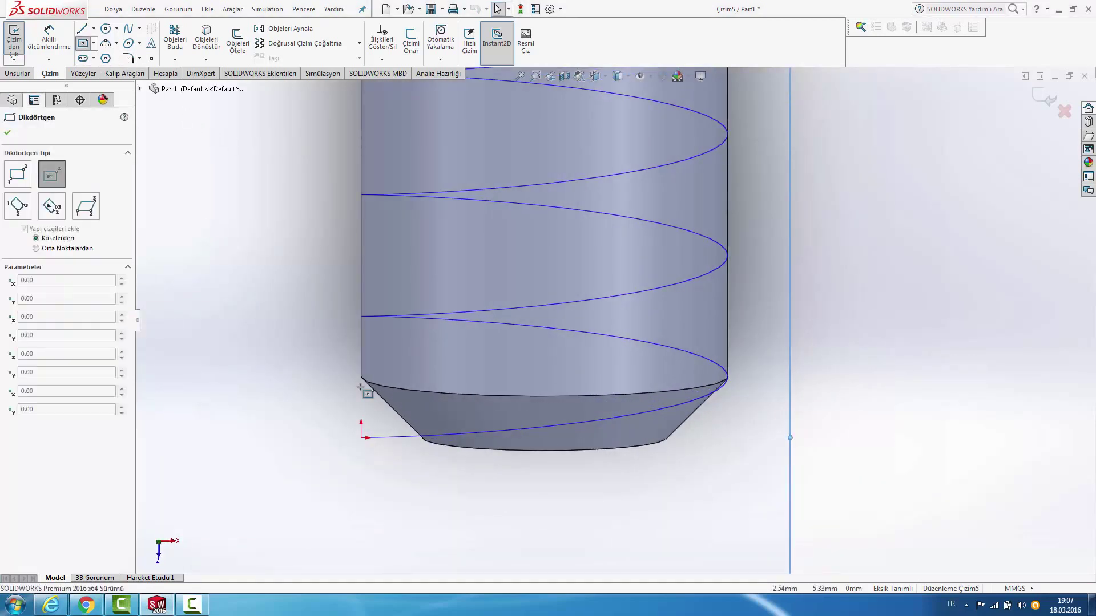
scroll(445, 465, "down", 2)
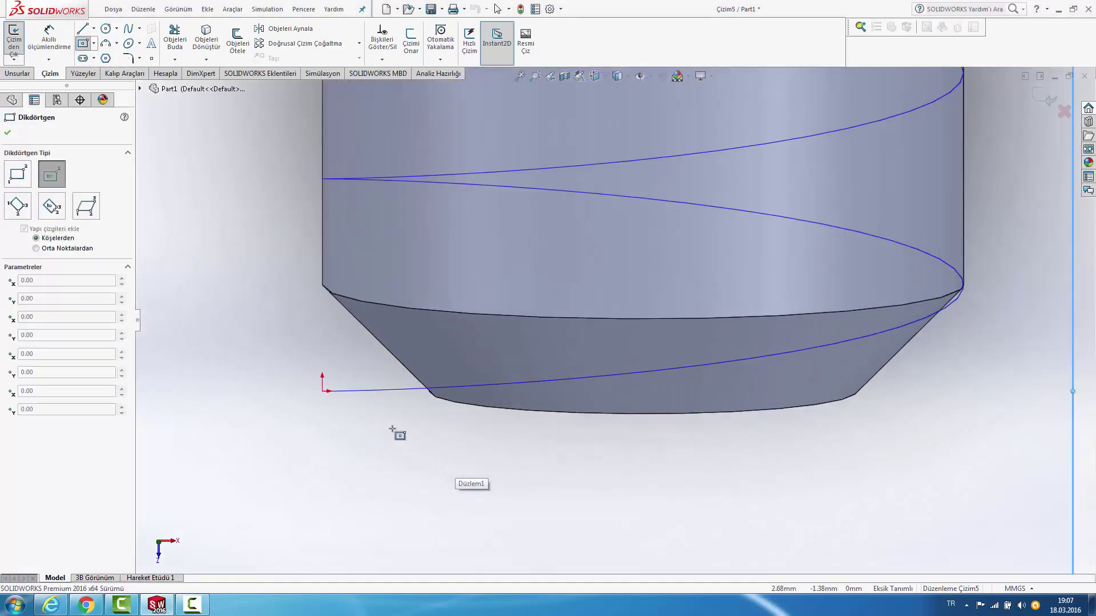
left_click(288, 383)
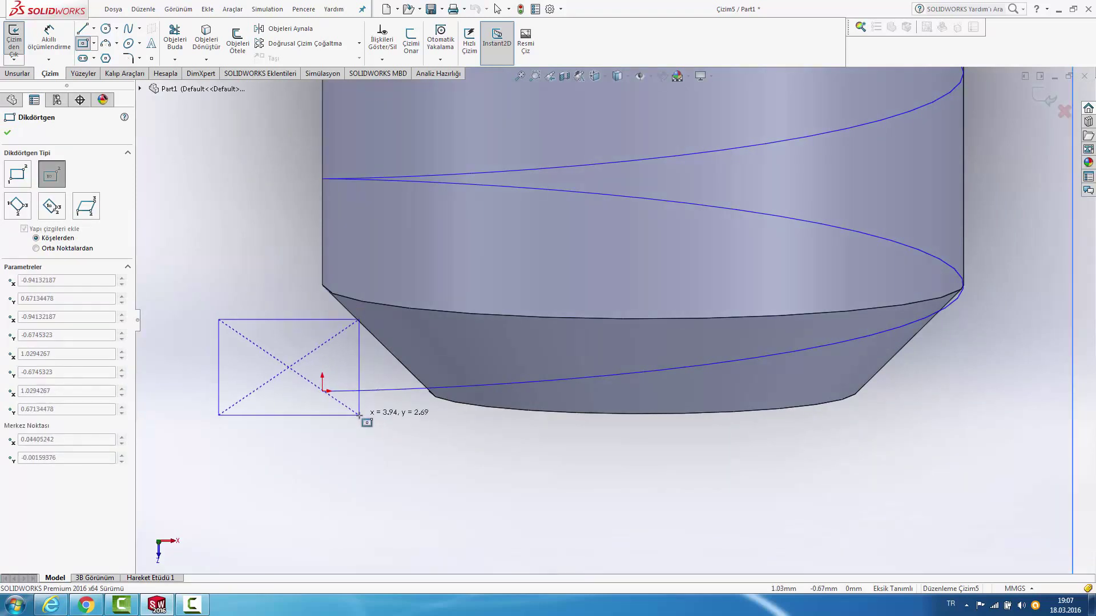
key("Escape")
left_click(83, 43)
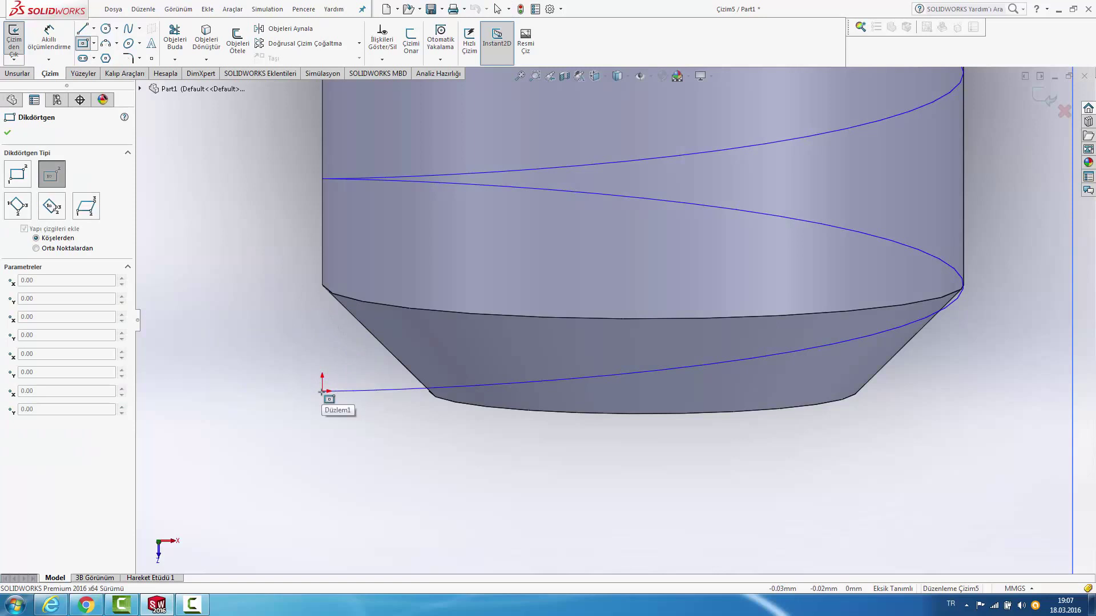
left_click(321, 391)
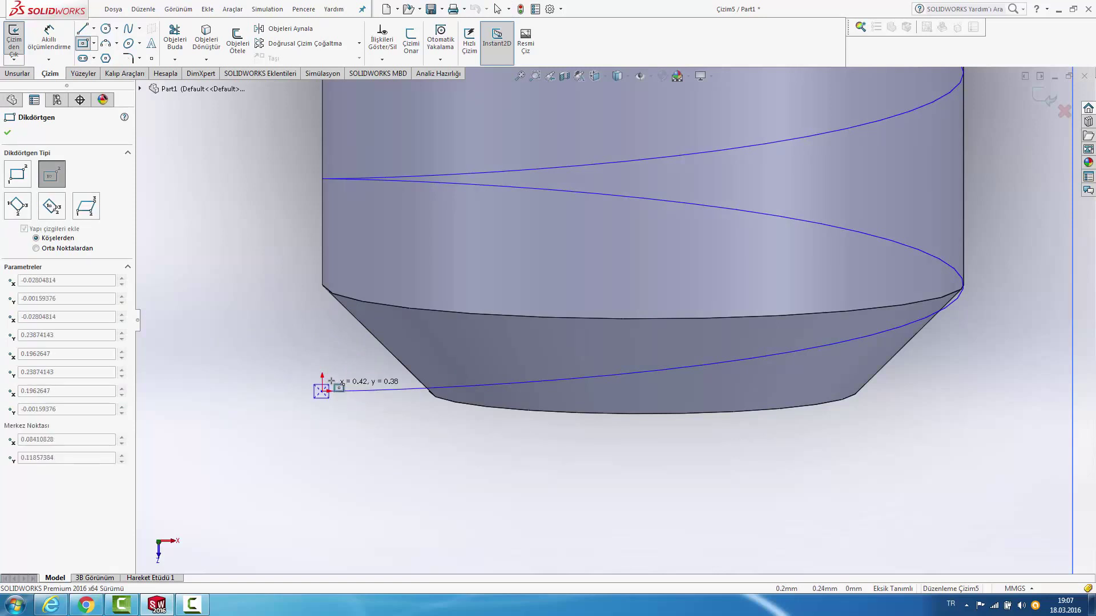
left_click(367, 367)
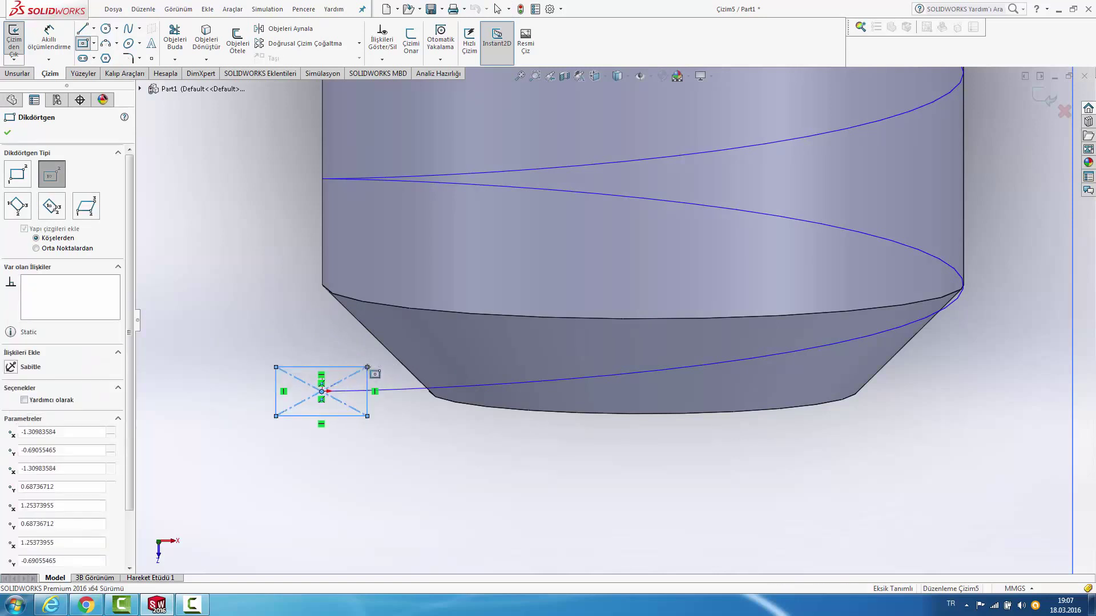
left_click(50, 39)
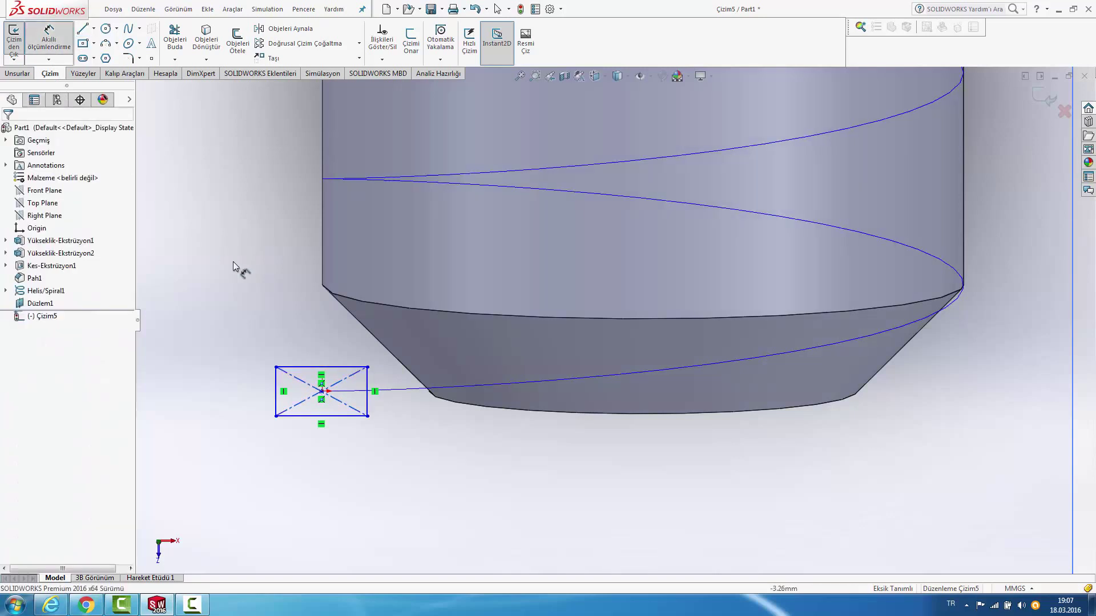
Step: Add a 3 mm dimension between the rectangle's centre point and the helix
left_click(331, 367)
key("Escape")
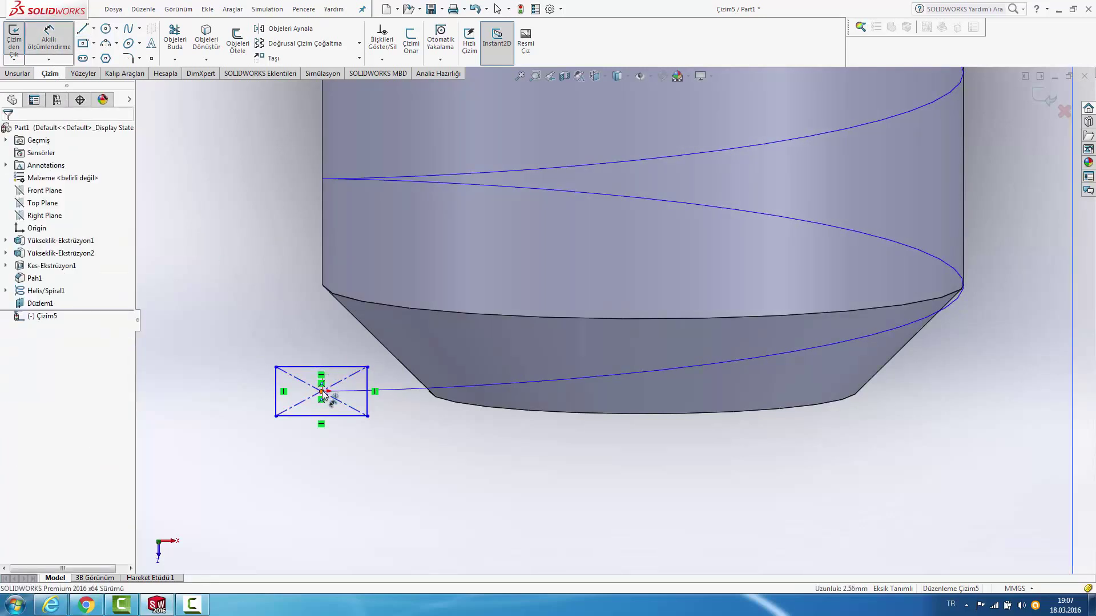
left_click(322, 392)
left_click(368, 390)
left_click(328, 342)
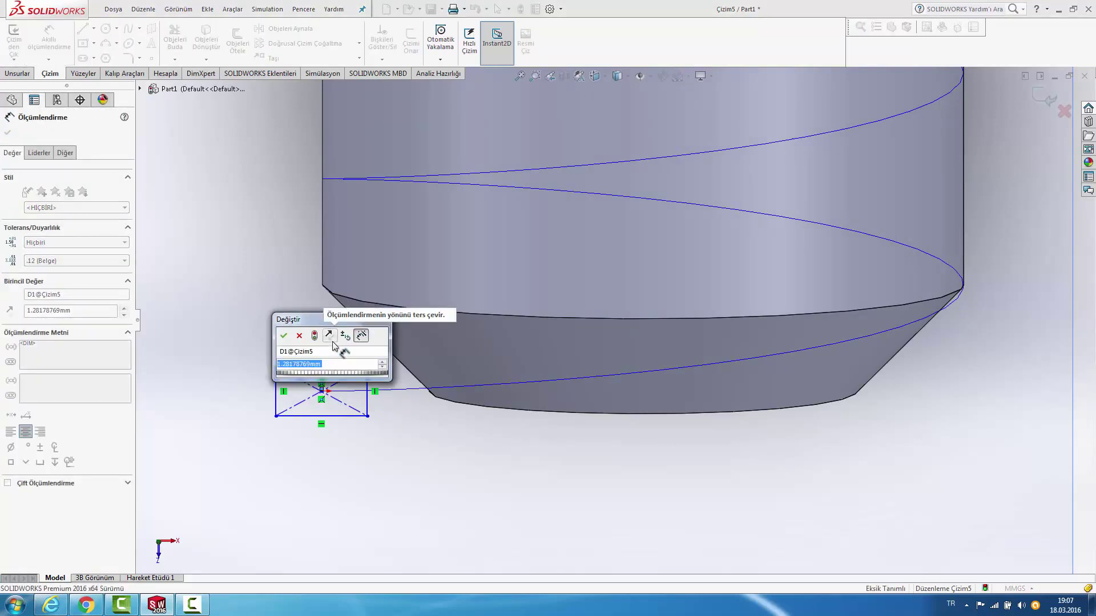
type("3")
key("Return")
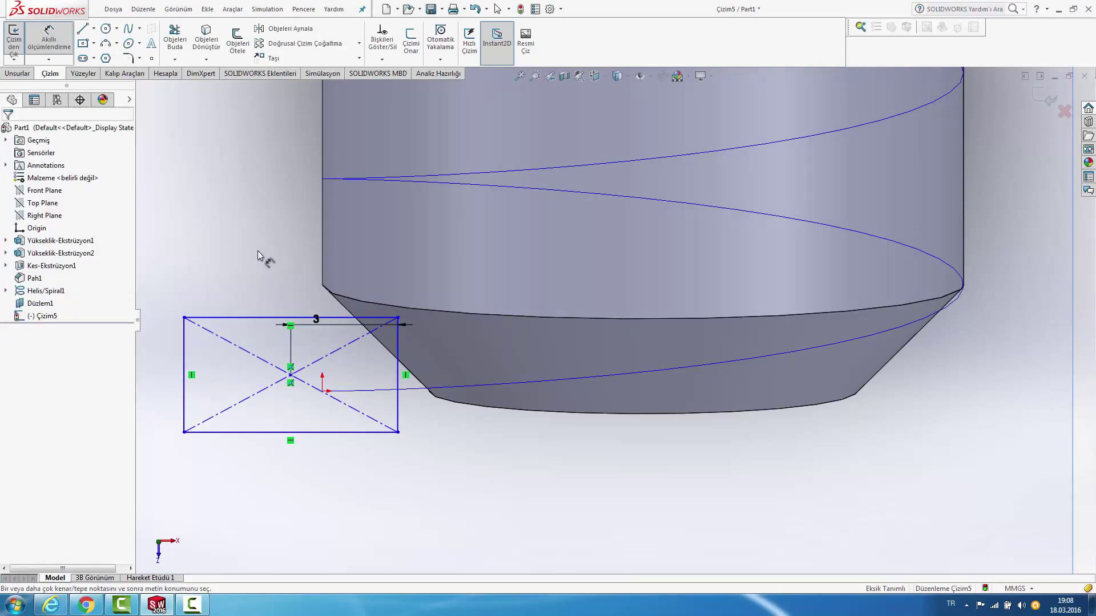
Step: Dimension the rectangle's centre point to its top edge as 1.5 mm
left_click(292, 376)
key("Escape")
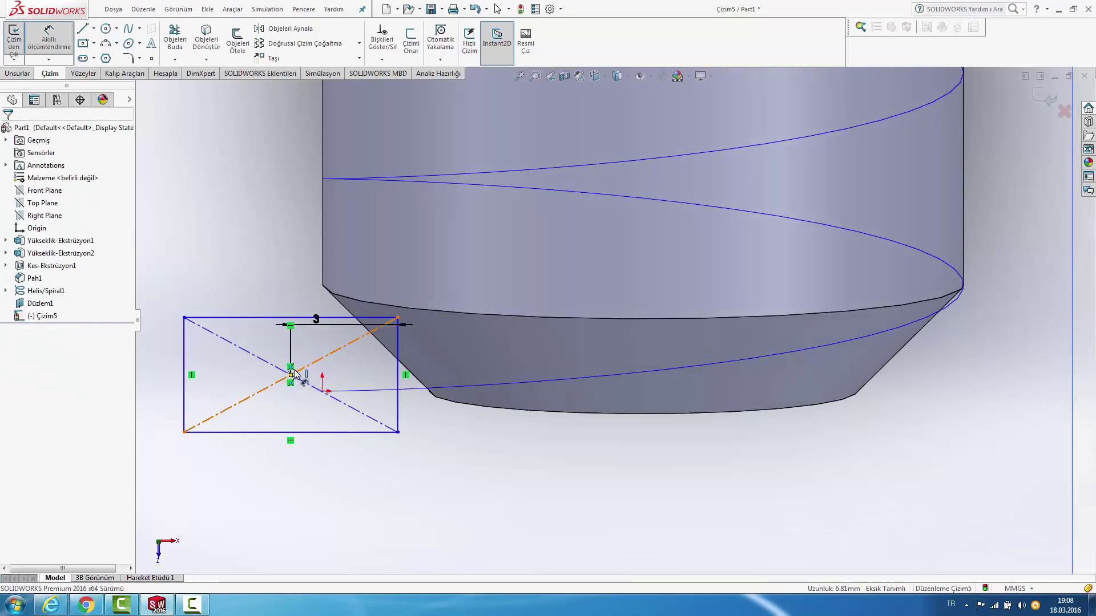
left_click(291, 375)
left_click(264, 318)
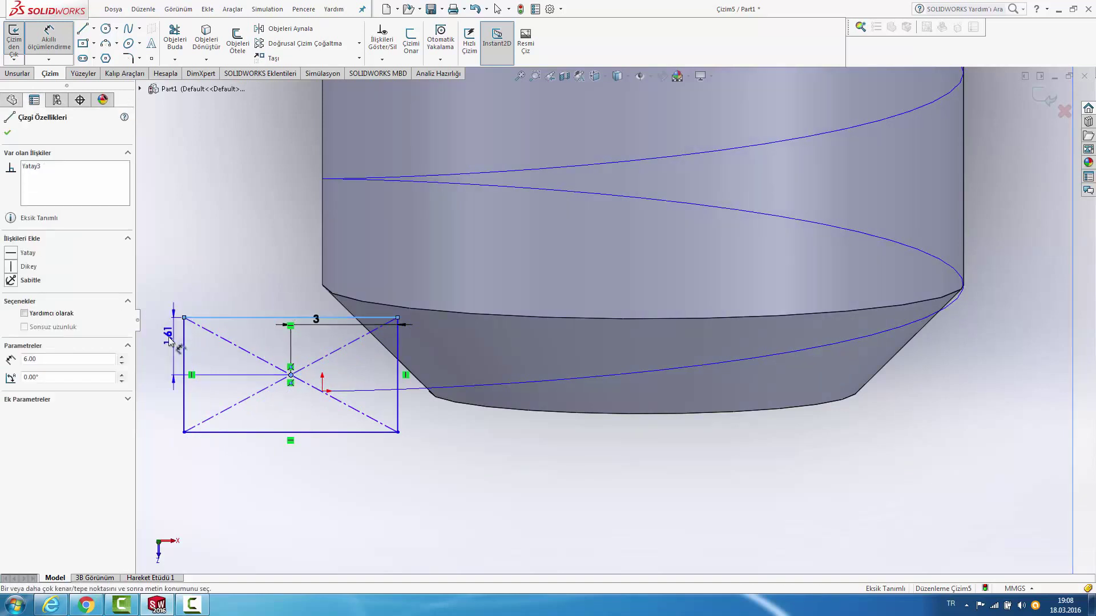
left_click(169, 341)
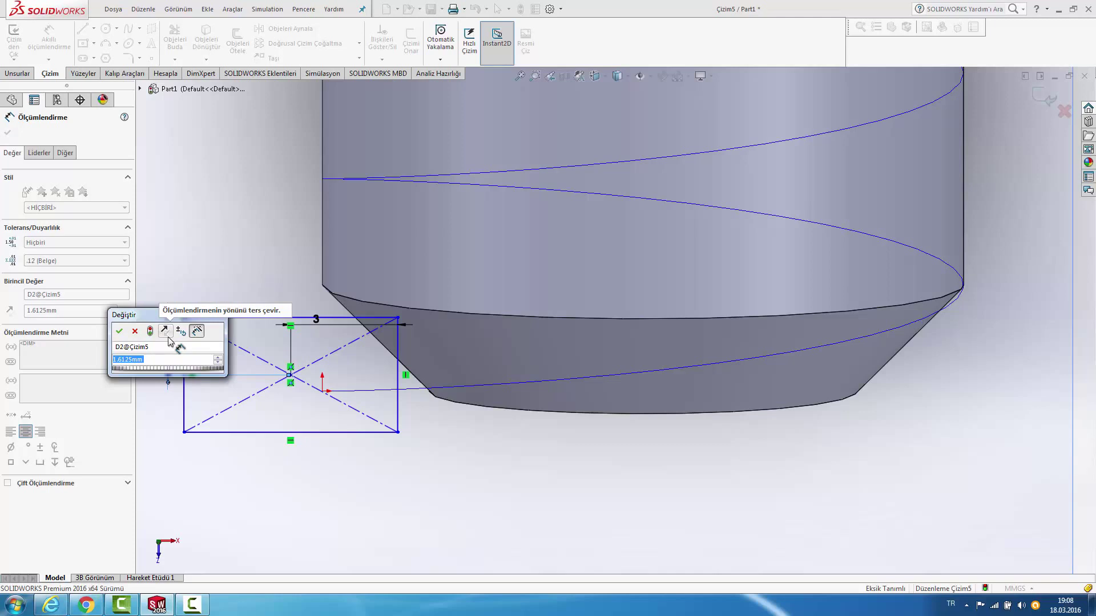
type("1,5")
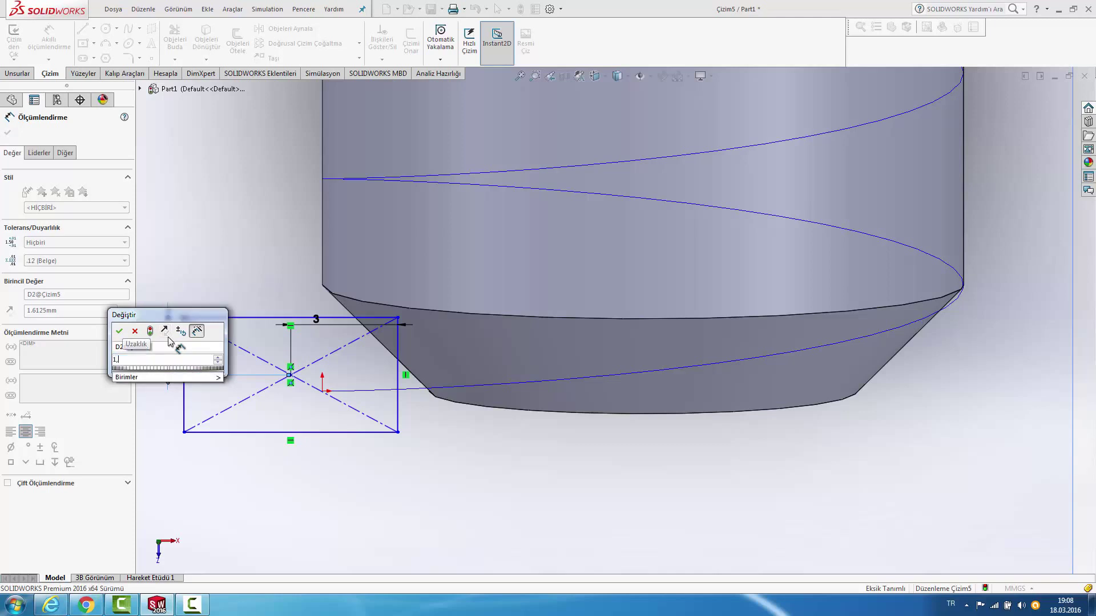
key("Return")
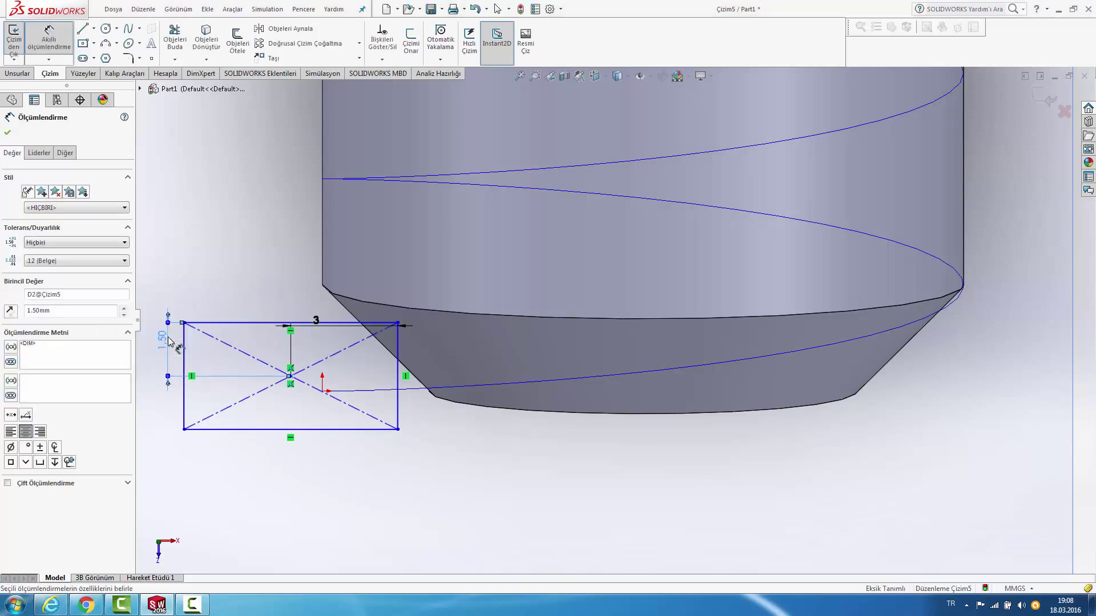
Step: Discard the redundant vertical 3 mm dimension on the left edge and stop dimensioning
left_click(184, 349)
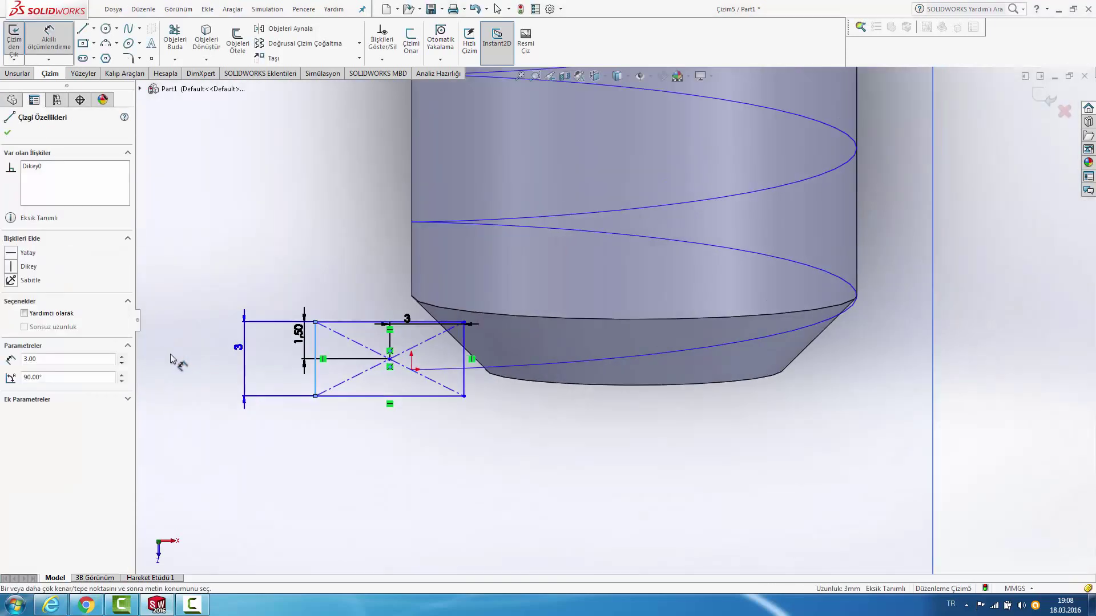
left_click(245, 345)
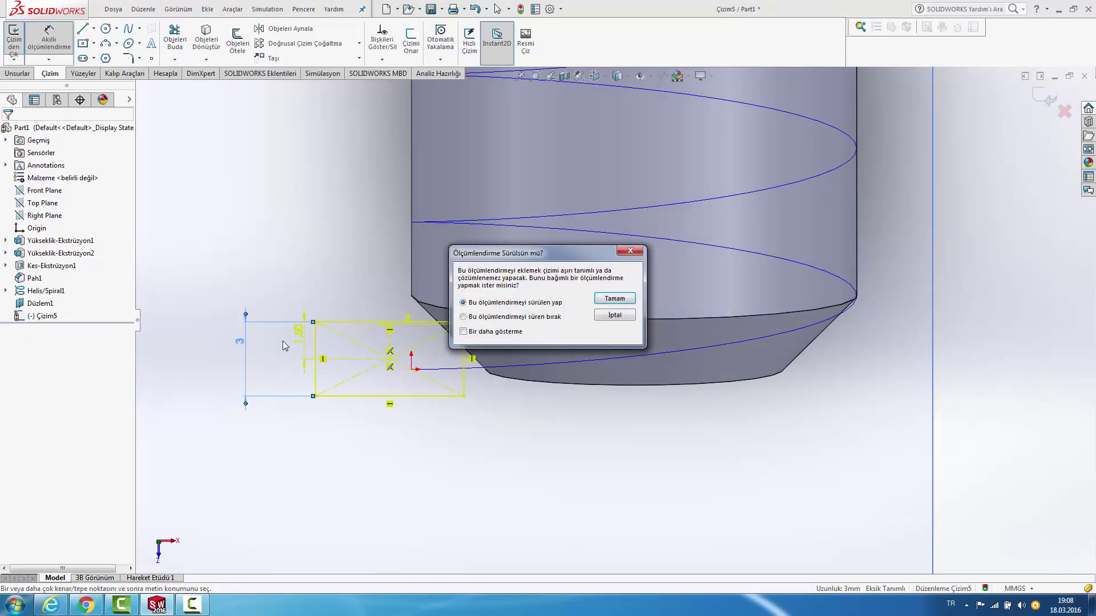
left_click(614, 315)
scroll(456, 402, "down", 2)
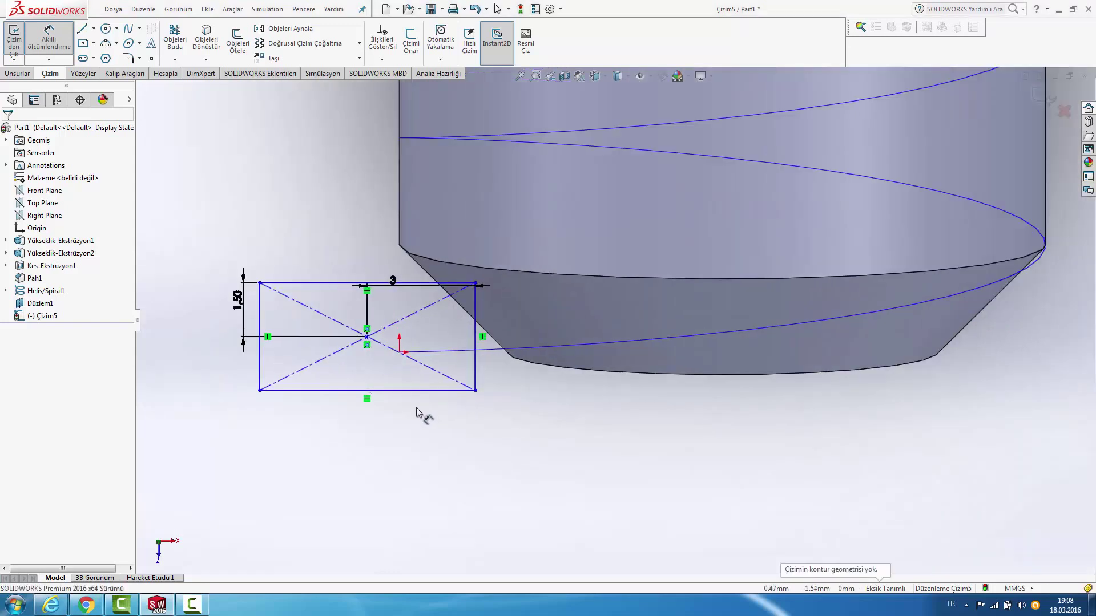
key("Escape")
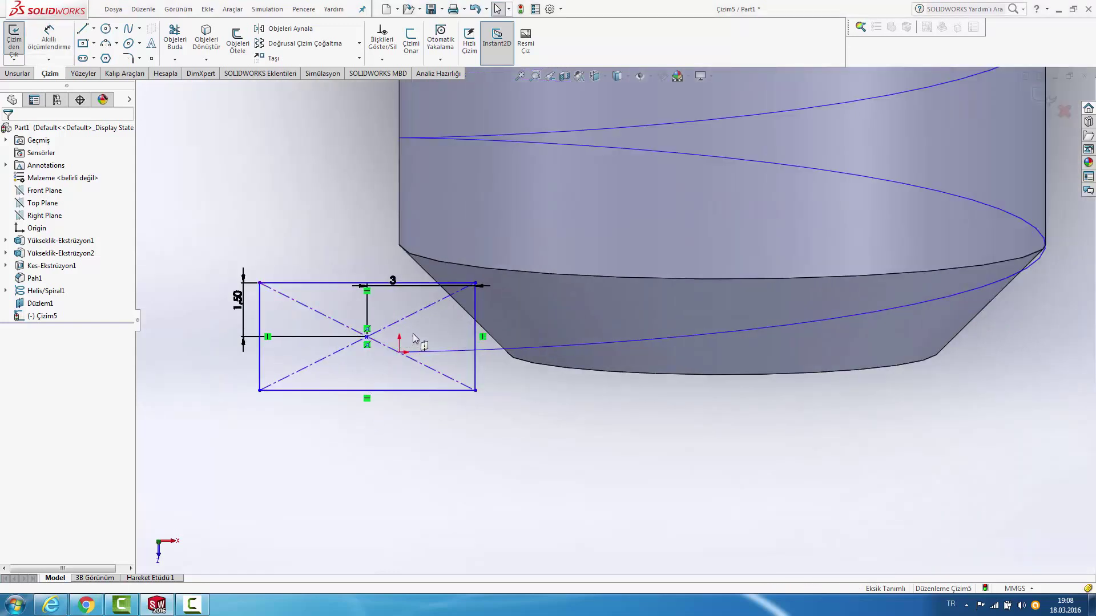
Step: Set the profile's centre point to X 0, Y 0, fully defining Çizim5, and zoom to fit
left_click(367, 337)
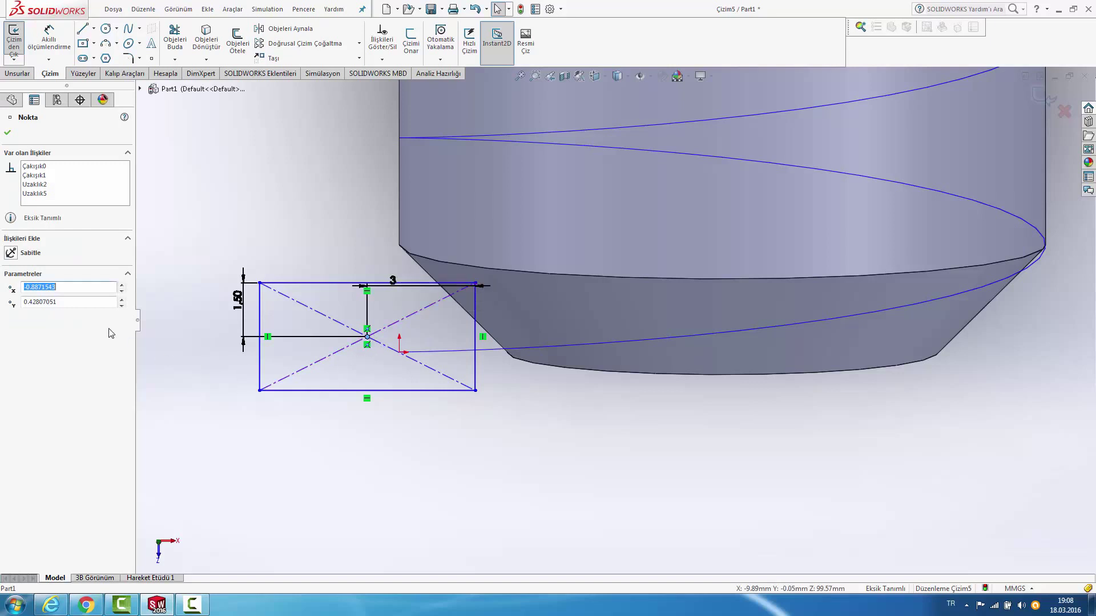
left_click(235, 371)
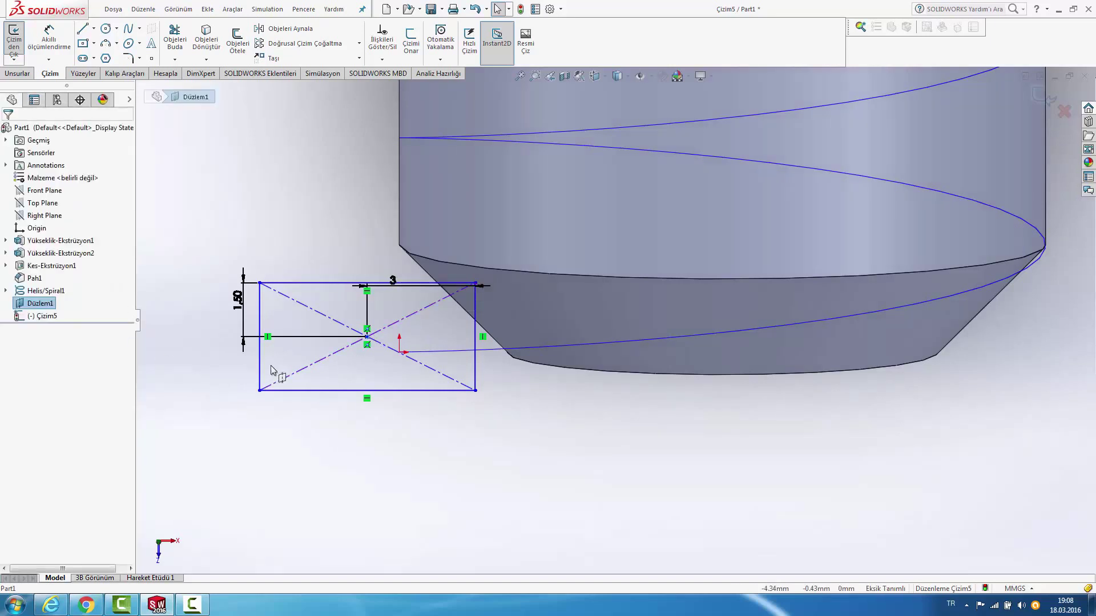
left_click(368, 338)
type("0")
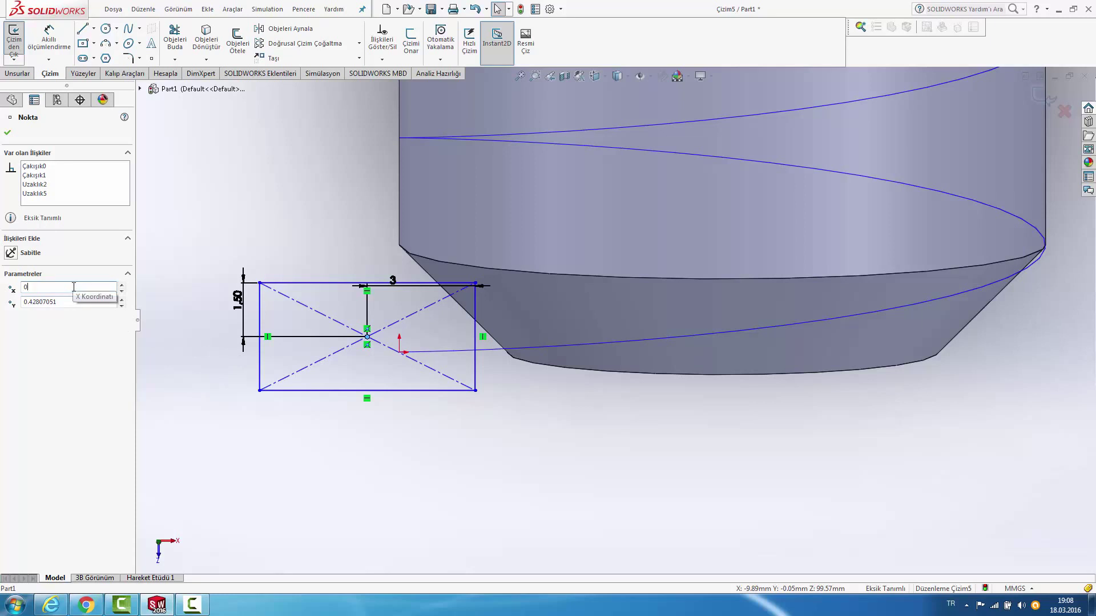
left_click(64, 302)
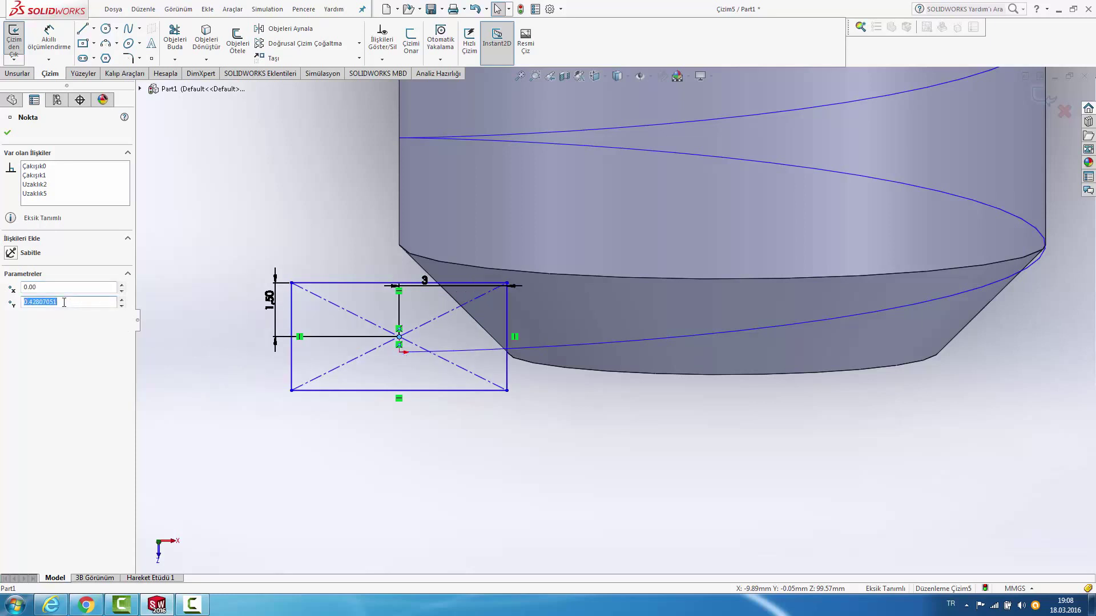
type("0")
key("Return")
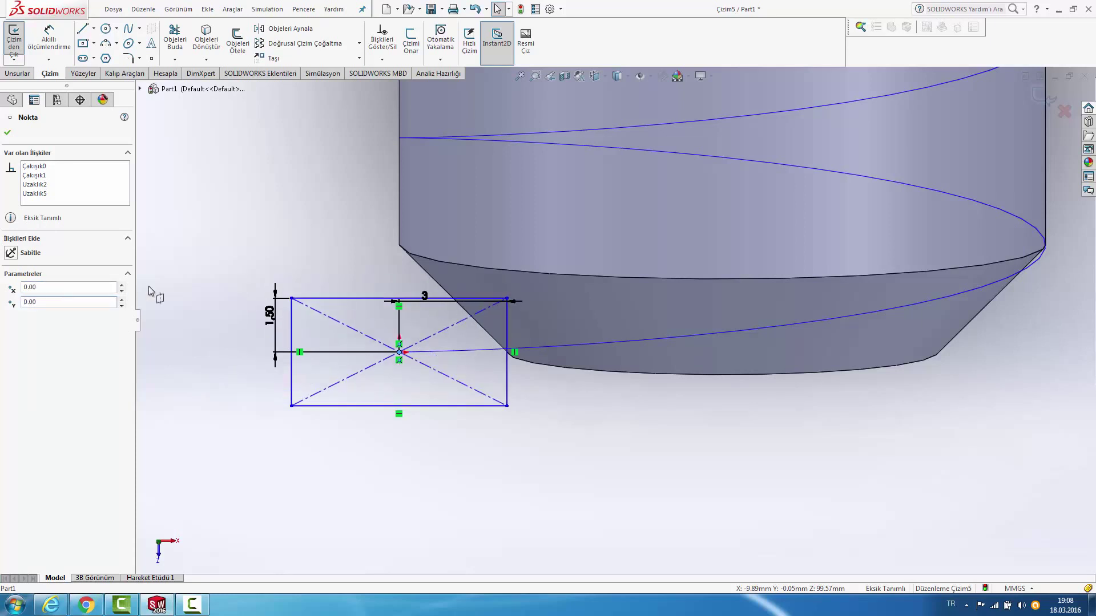
left_click(219, 230)
left_click(399, 352)
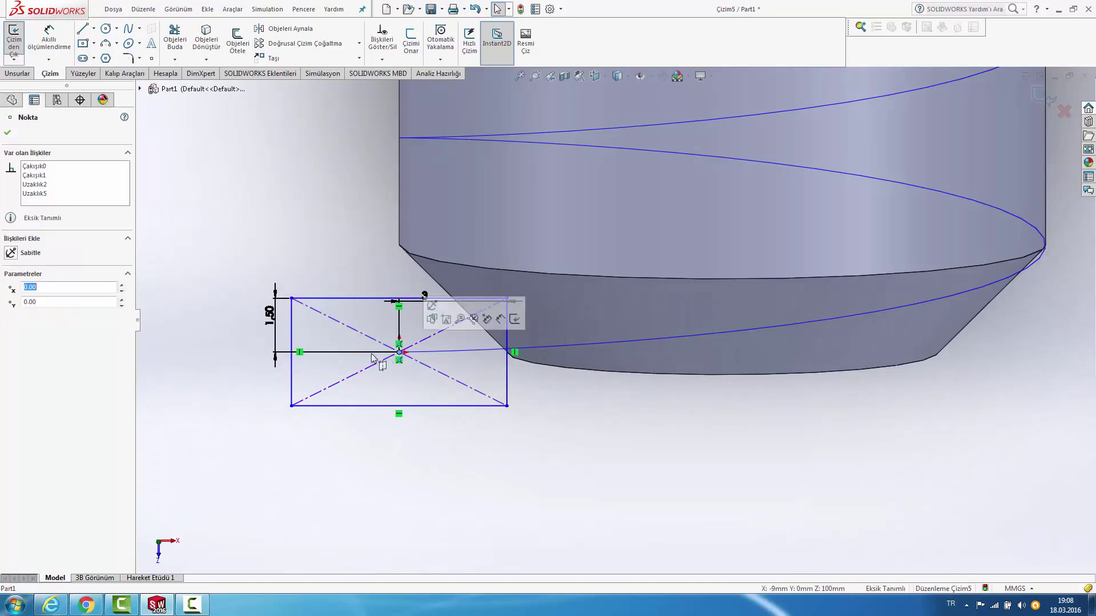
left_click(241, 201)
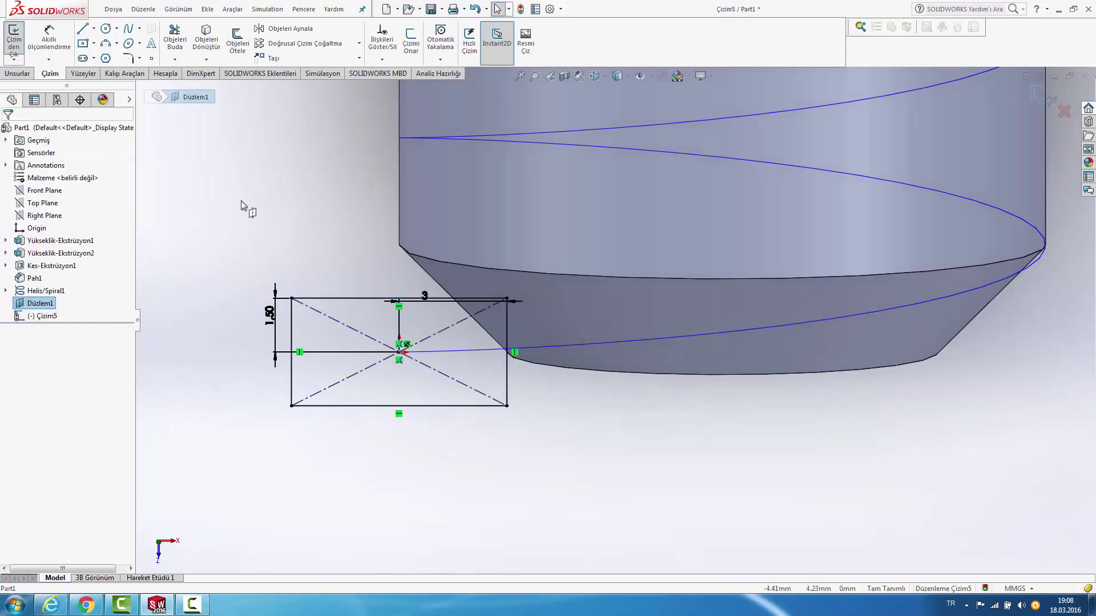
key("f")
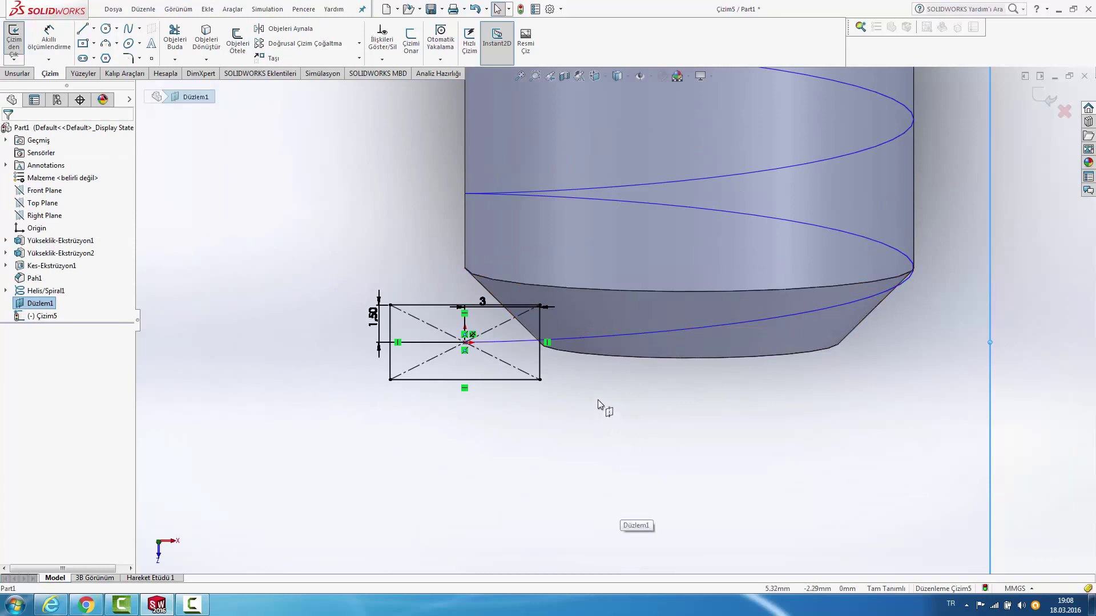
scroll(597, 400, "up", 3)
scroll(559, 382, "up", 1)
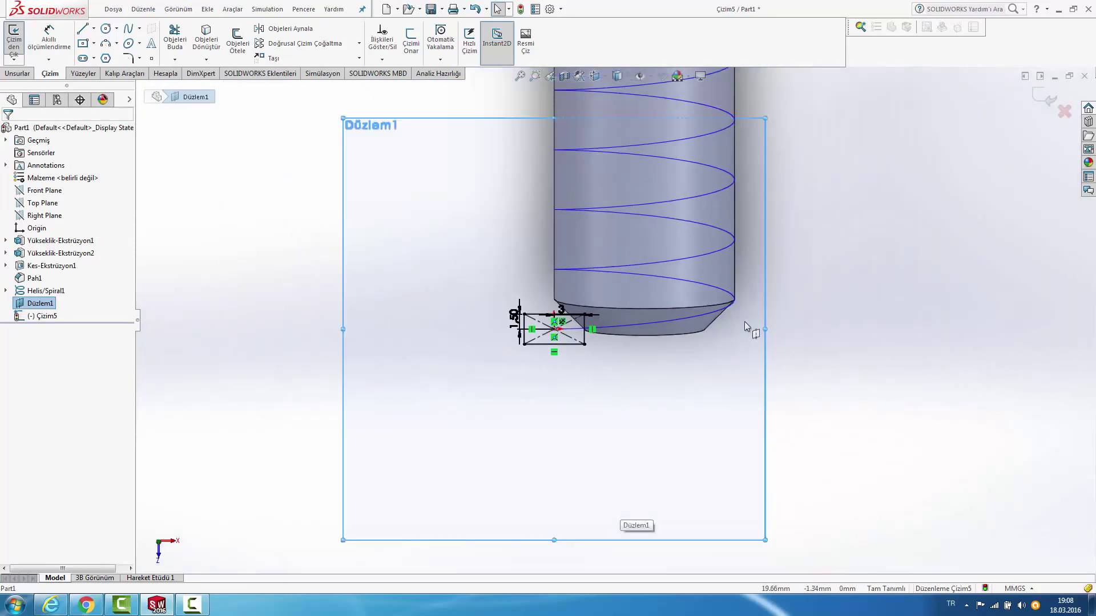
Step: Swept-cut the thread using Çizim5 as profile and Helis/Spiral1 as path
left_click(1049, 98)
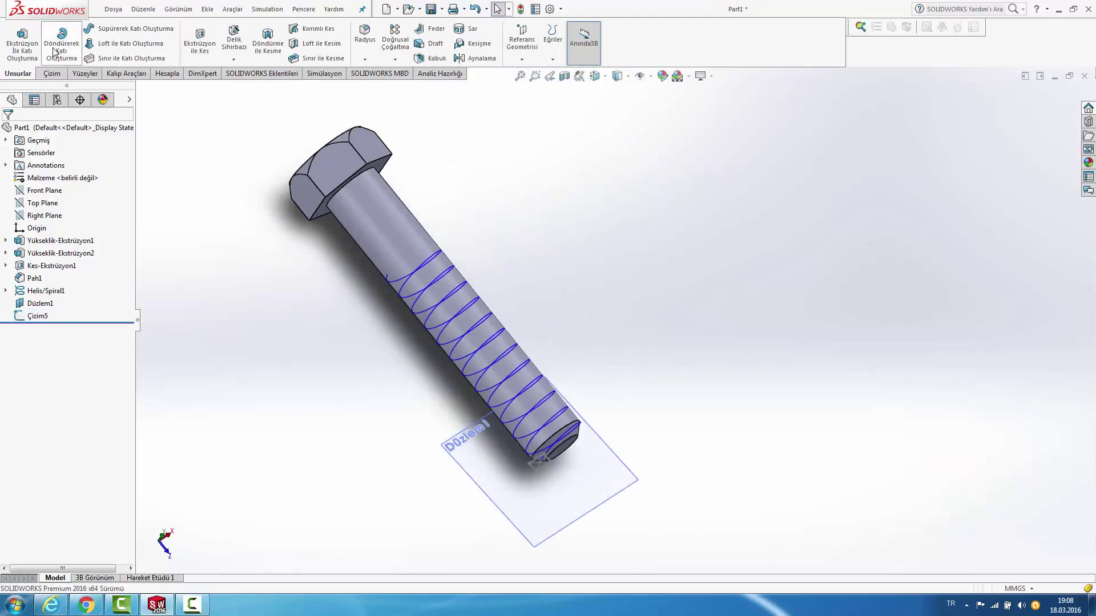
left_click(318, 29)
scroll(516, 504, "down", 3)
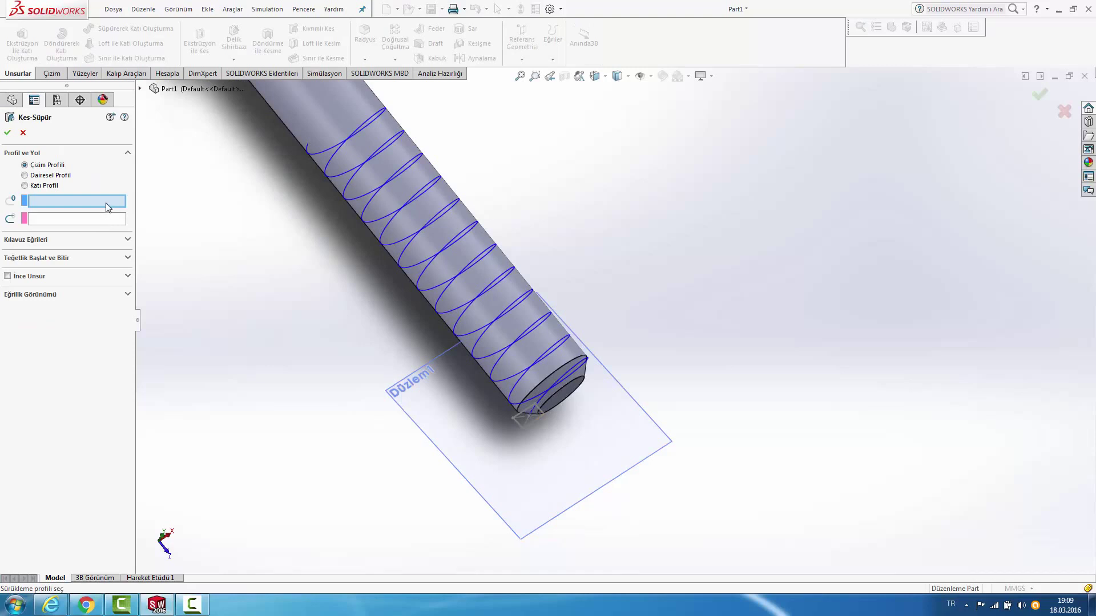
left_click(527, 423)
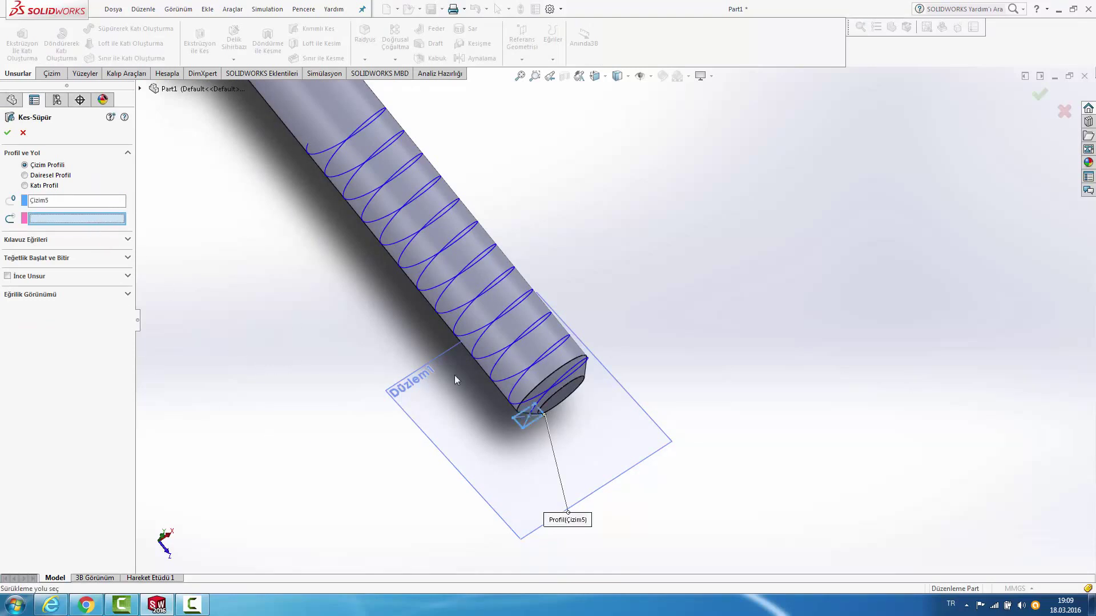
left_click(488, 374)
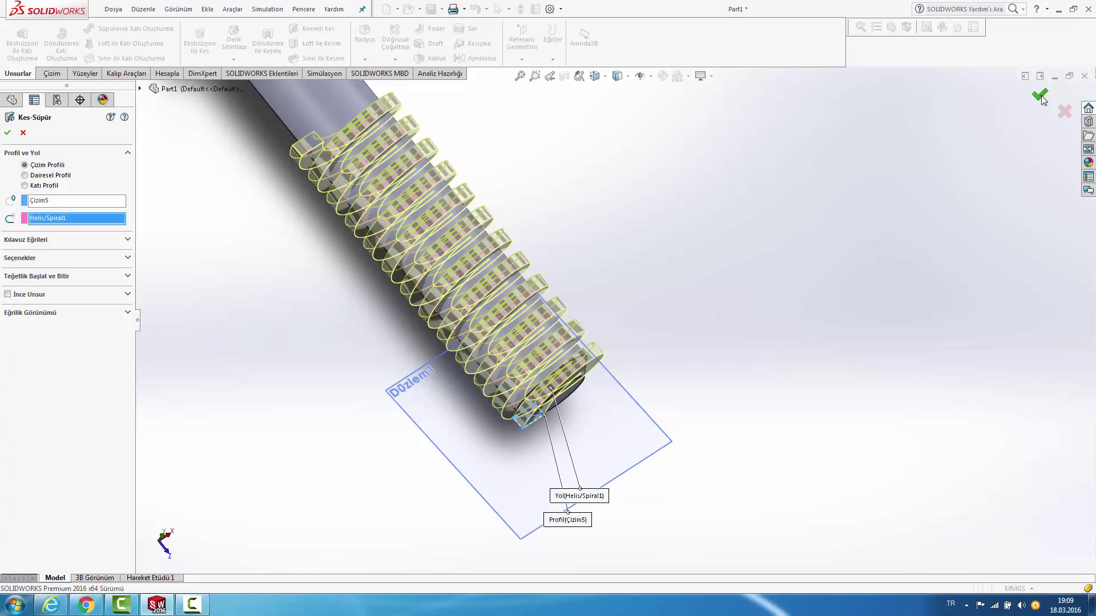
Step: Hide Helis/Spiral1 and Düzlem1, then orbit to show the threaded bolt
scroll(725, 223, "up", 4)
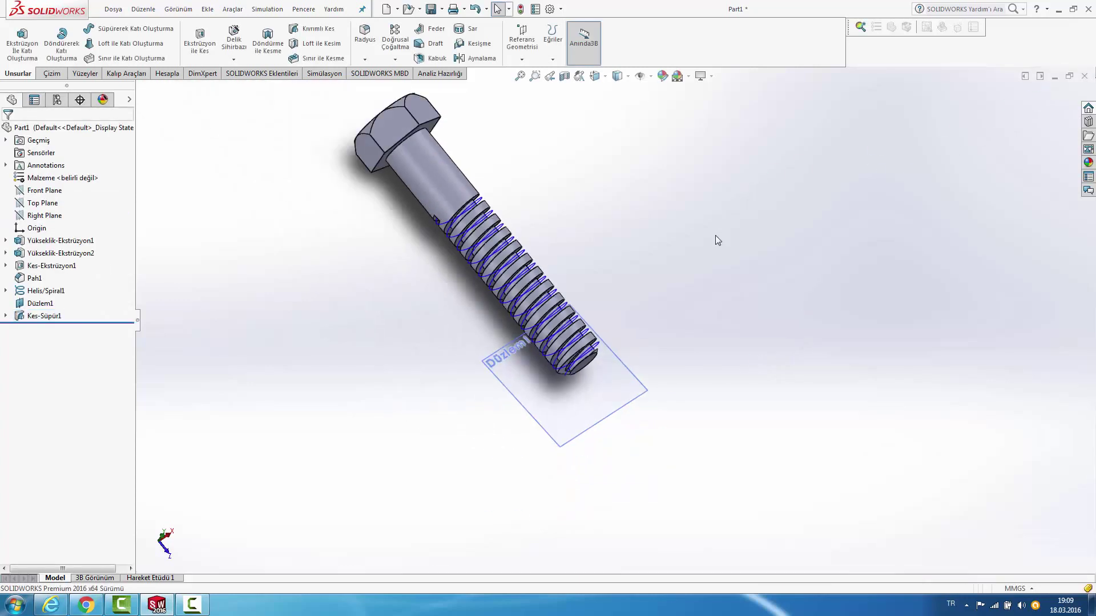
middle_click_drag(713, 235, 541, 361)
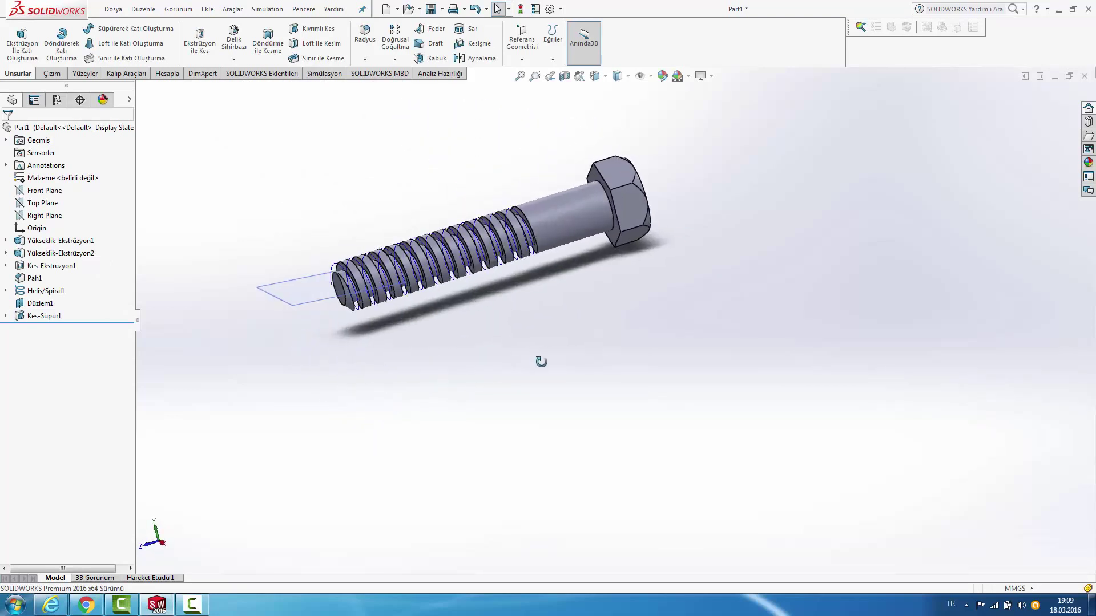
right_click(63, 291)
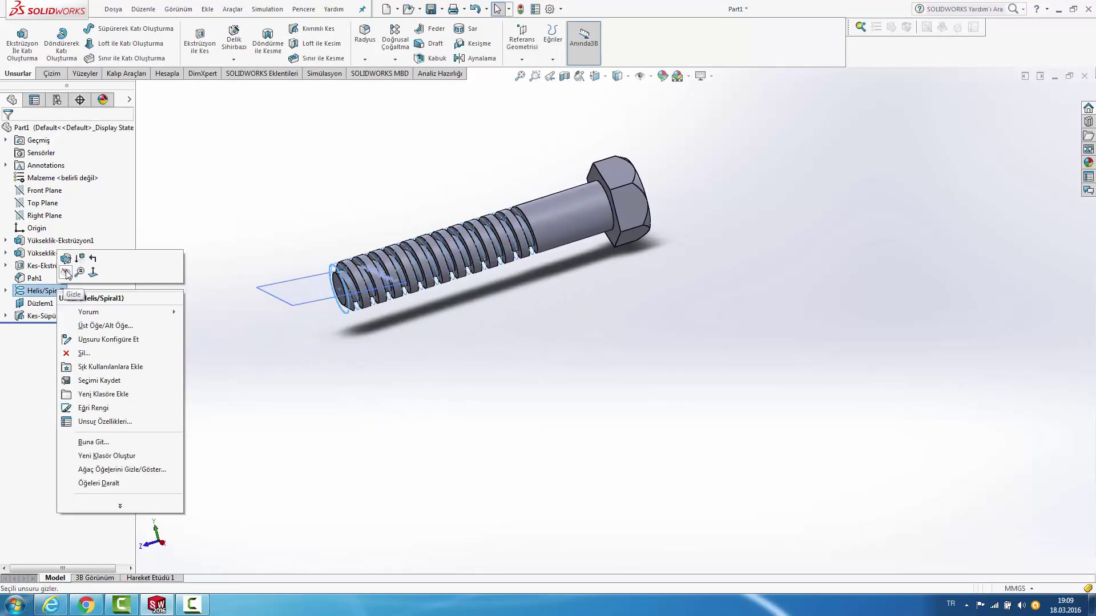
left_click(70, 273)
right_click(294, 283)
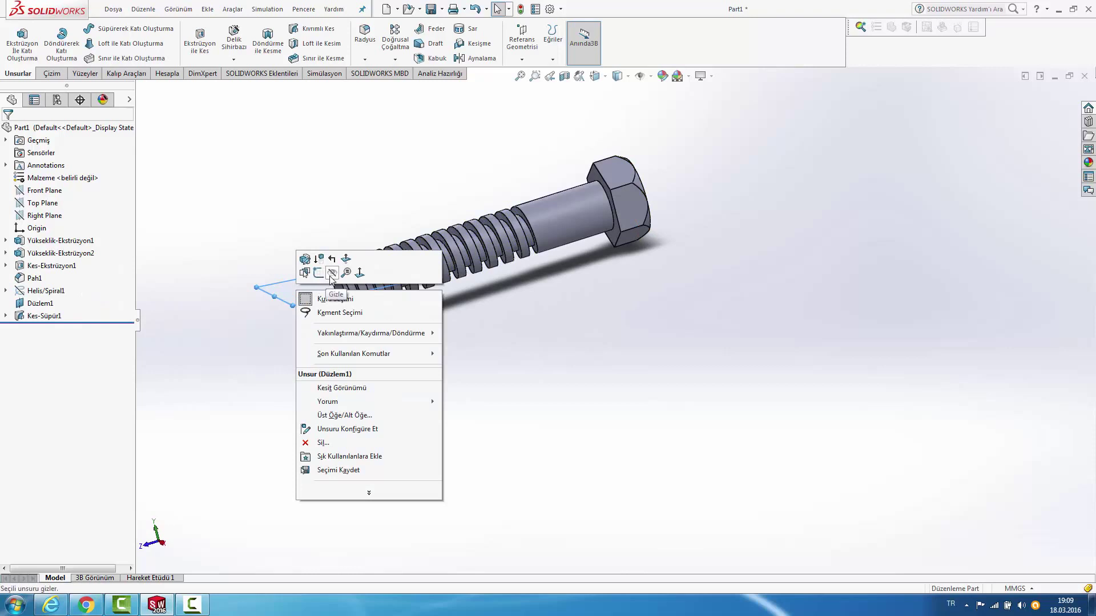
left_click(331, 275)
mouse_move(301, 245)
middle_mouse_down()
mouse_move(405, 330)
mouse_move(386, 350)
mouse_move(345, 369)
mouse_move(308, 262)
mouse_move(327, 199)
mouse_move(325, 166)
mouse_move(315, 171)
middle_mouse_up()
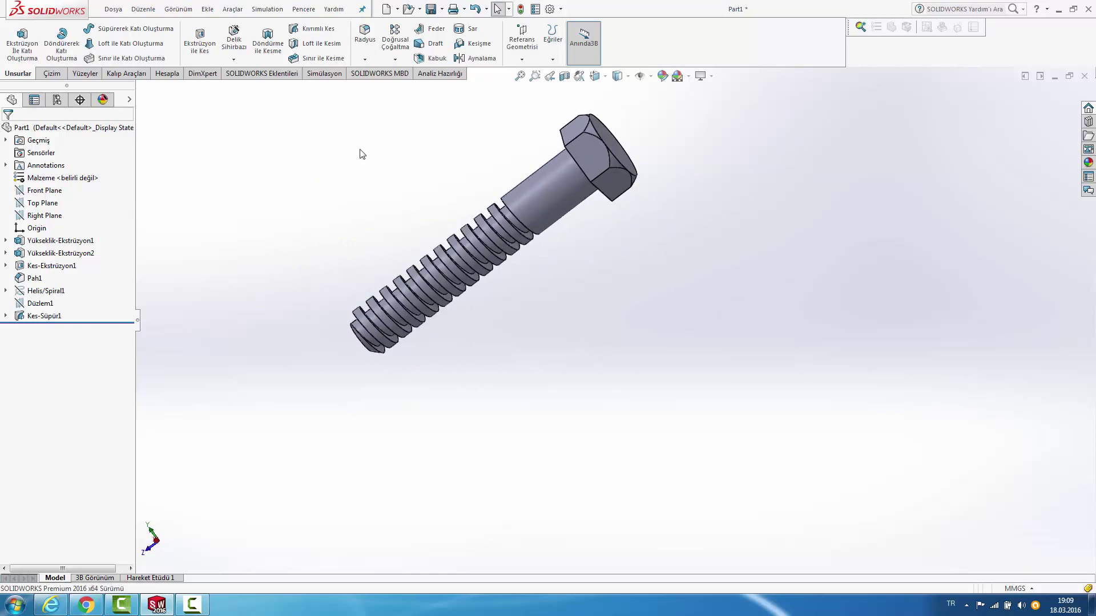
scroll(403, 123, "down", 2)
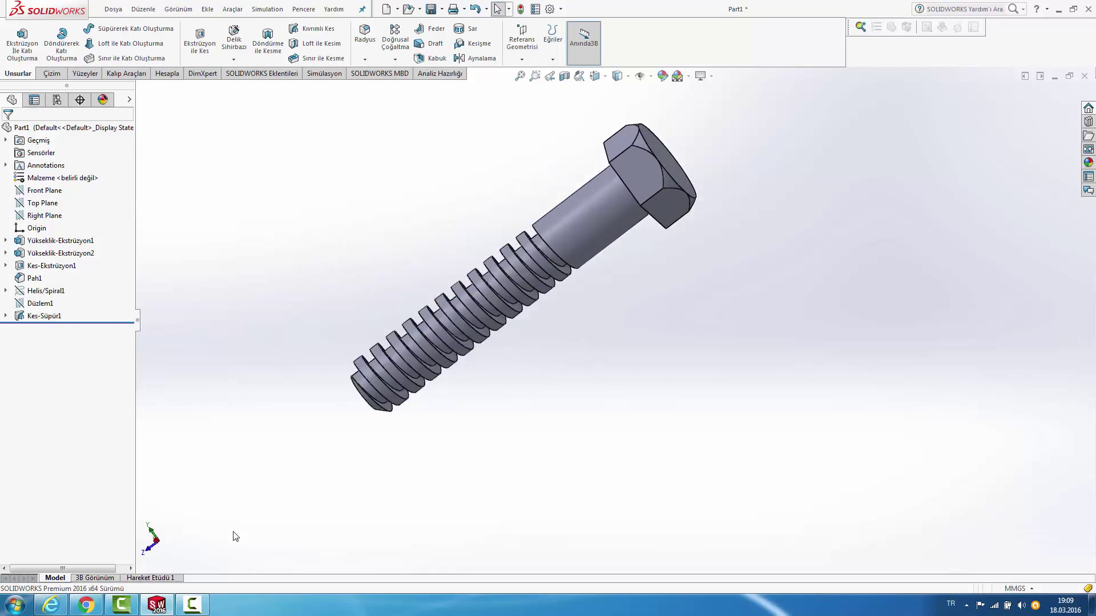